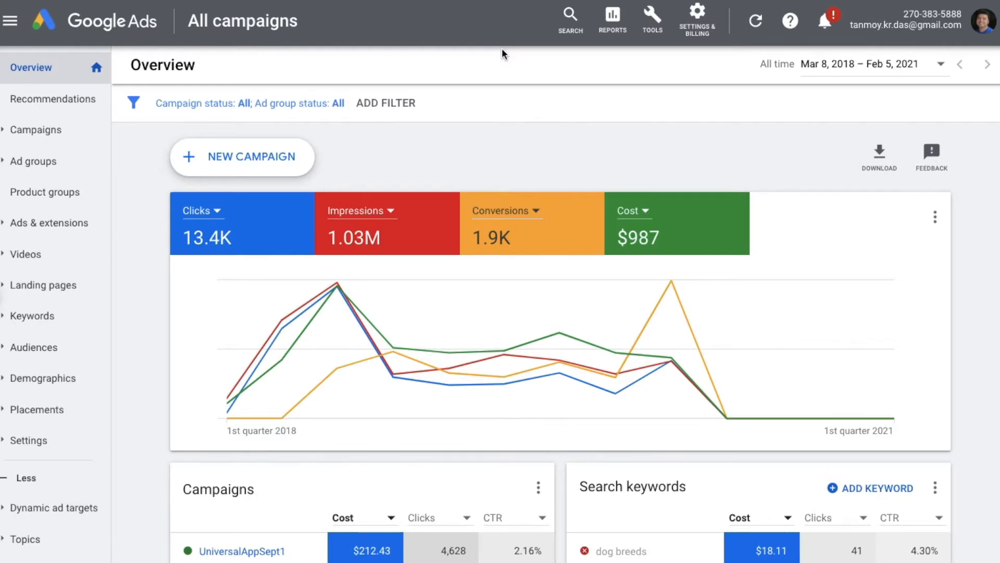
# Open Keyword Planner from the planning tools and start discovering new keywords
pyautogui.click(658, 23)
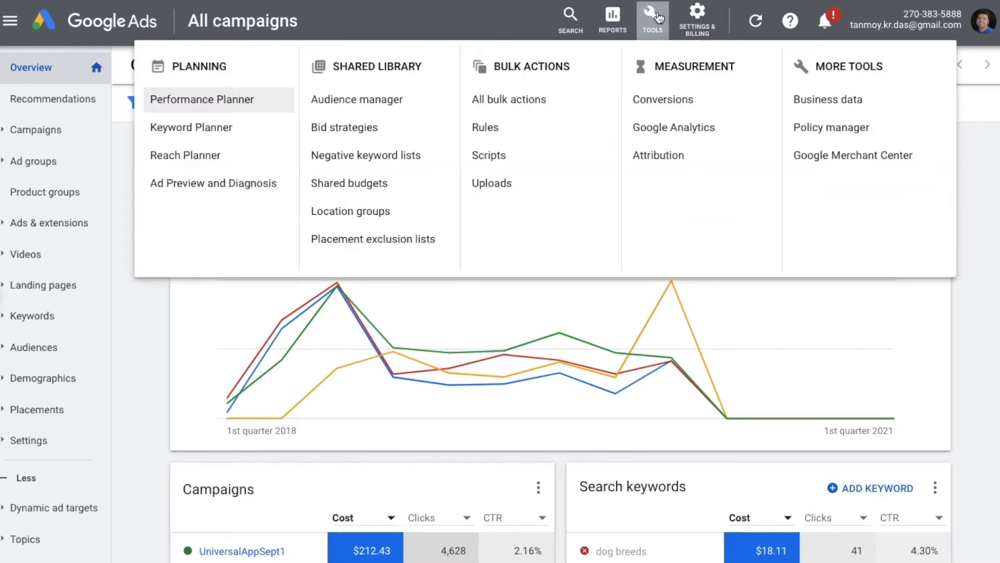
pyautogui.doubleClick(194, 68)
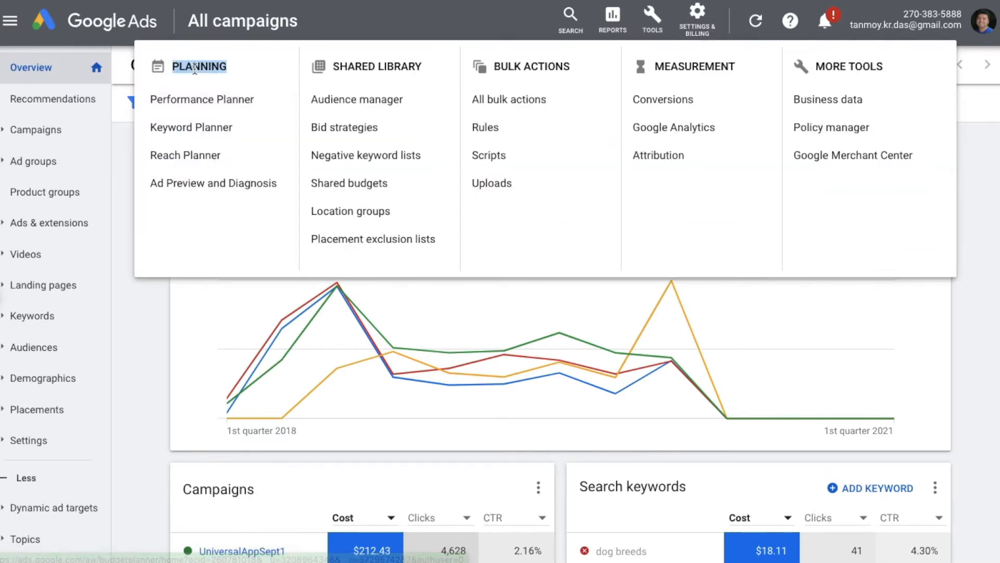
pyautogui.click(201, 133)
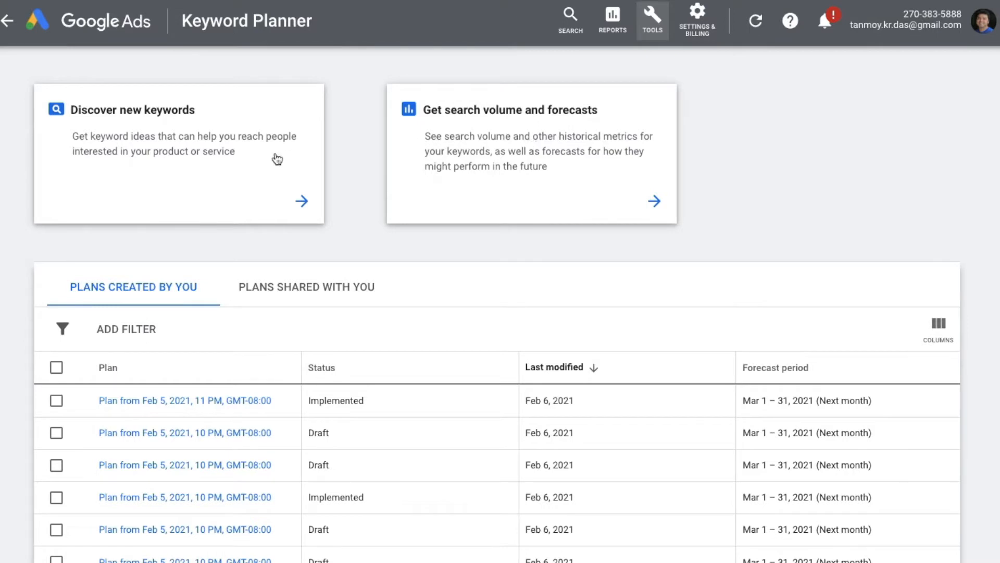
pyautogui.click(185, 158)
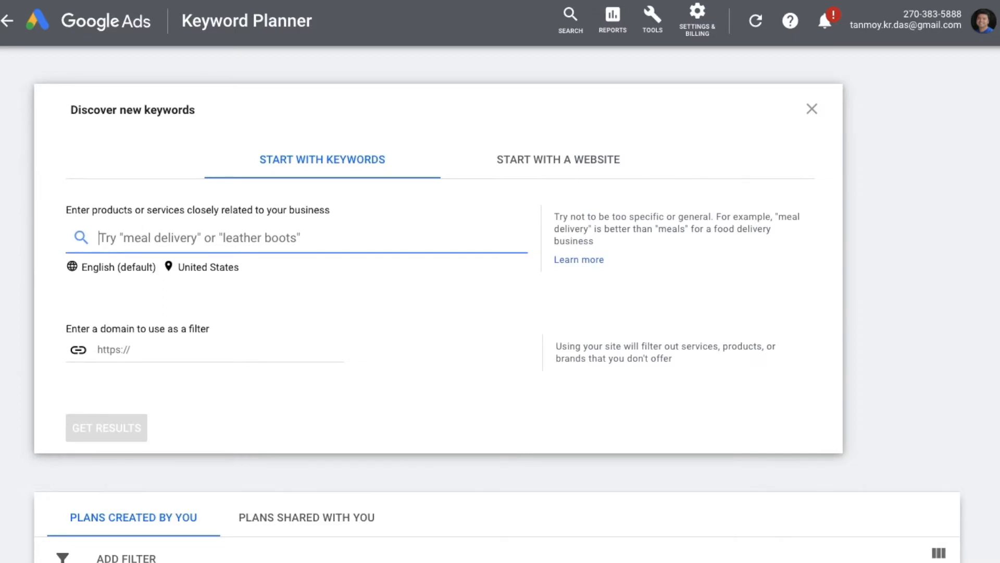
# Enter "iphone 12 deals" and "iphone 12 pro" as the seed keywords for the products or services
pyautogui.write('iphone ')
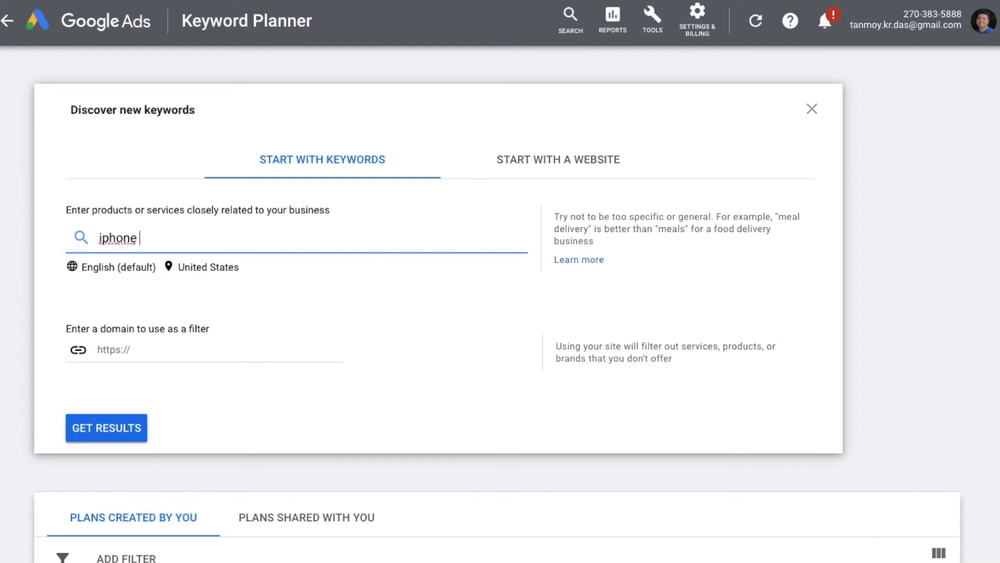
pyautogui.write('12 deals')
pyautogui.press('Return')
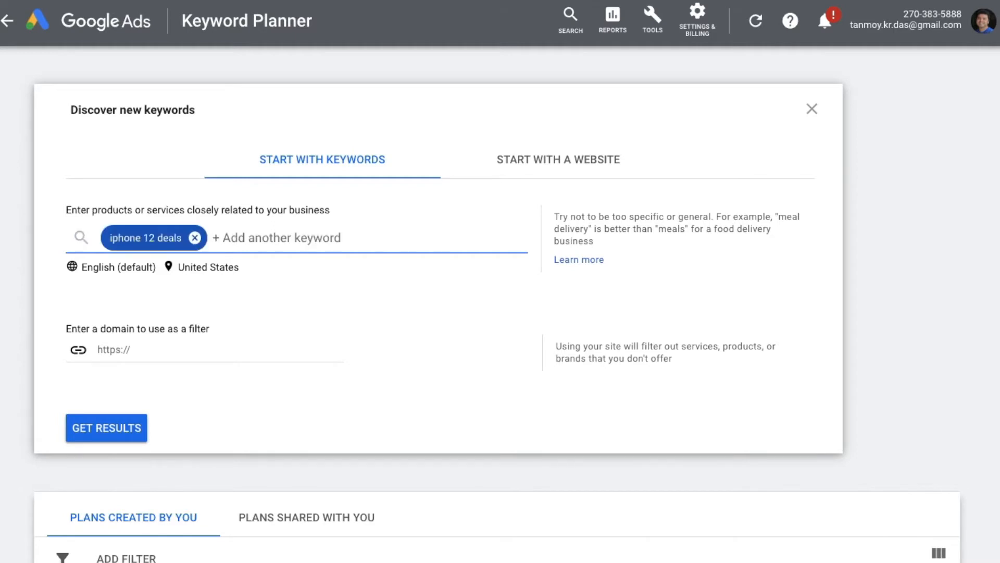
pyautogui.write('og')
pyautogui.press('BackSpace')
pyautogui.press('BackSpace')
pyautogui.write('ip')
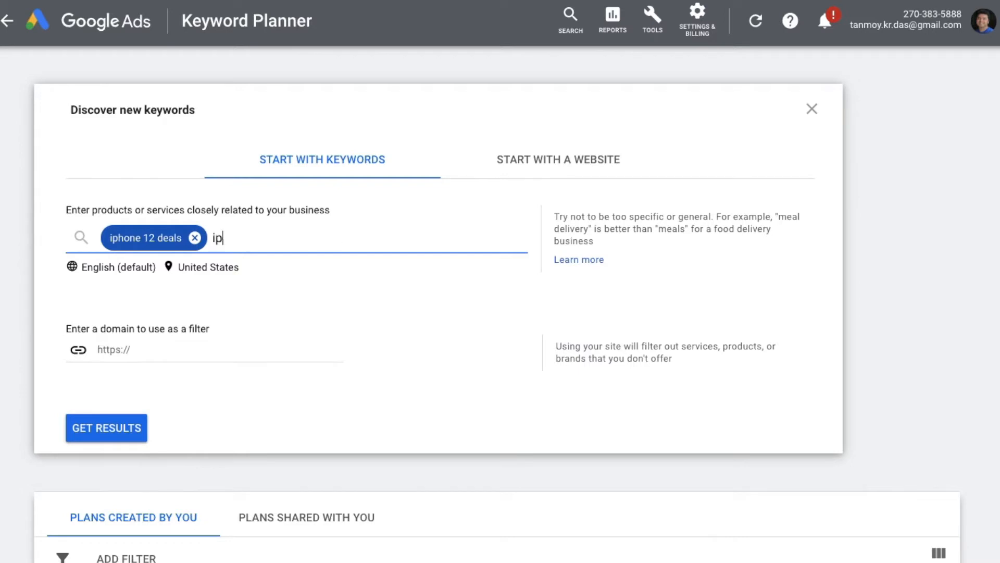
pyautogui.write('hone 12 pro')
pyautogui.press('Return')
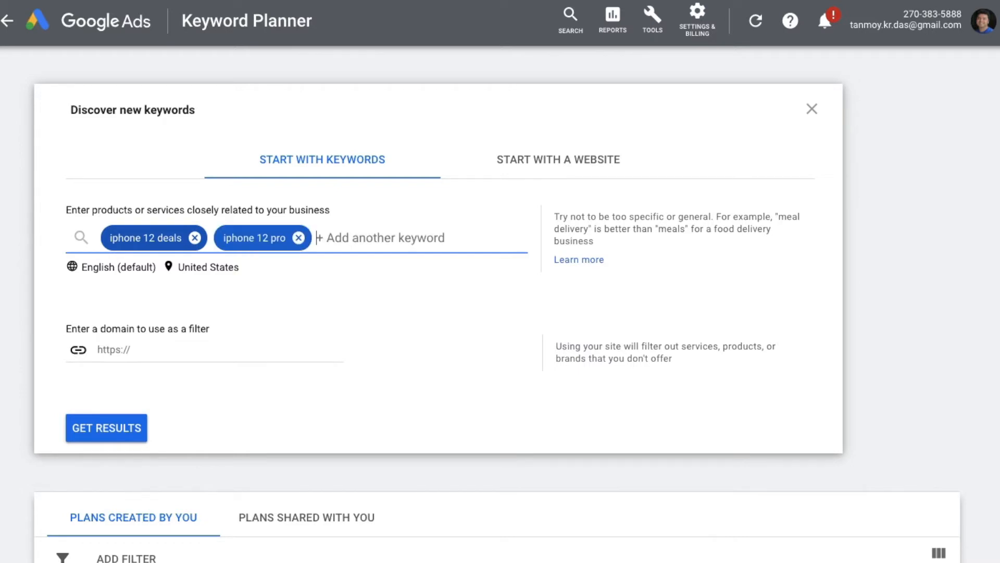
# Check the available language choices and the targeted location settings for the keyword search, leaving both as they are
pyautogui.click(105, 269)
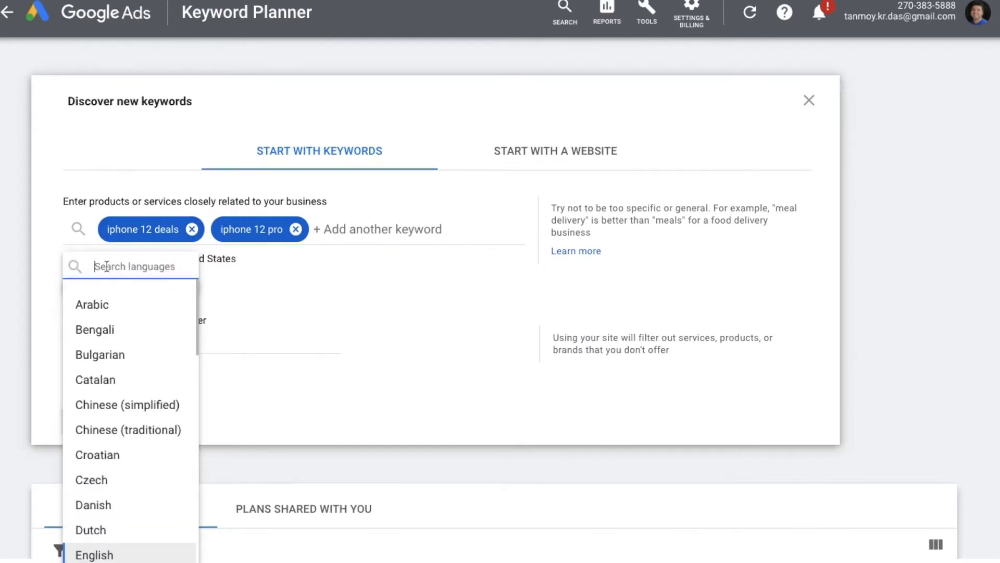
pyautogui.click(280, 307)
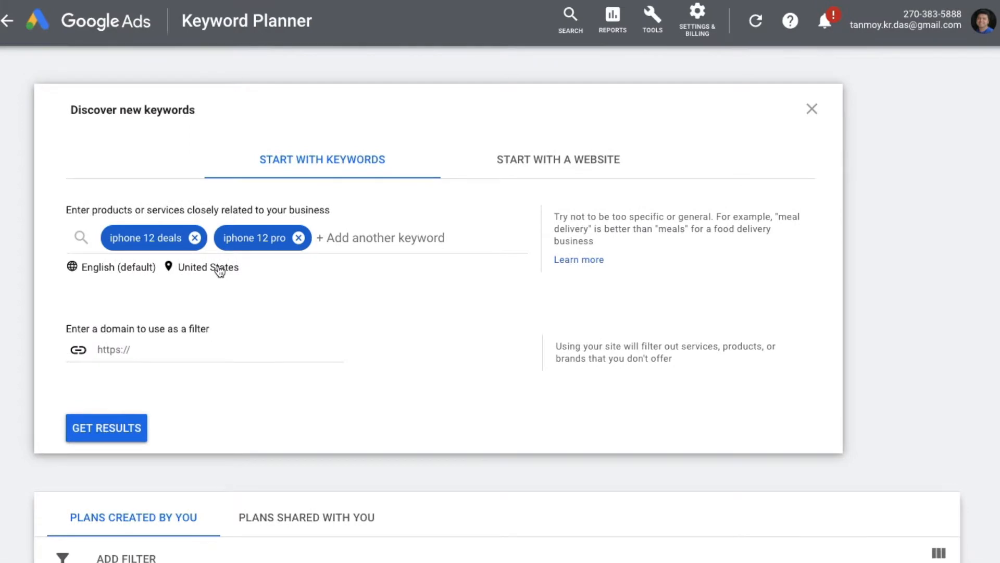
pyautogui.click(215, 262)
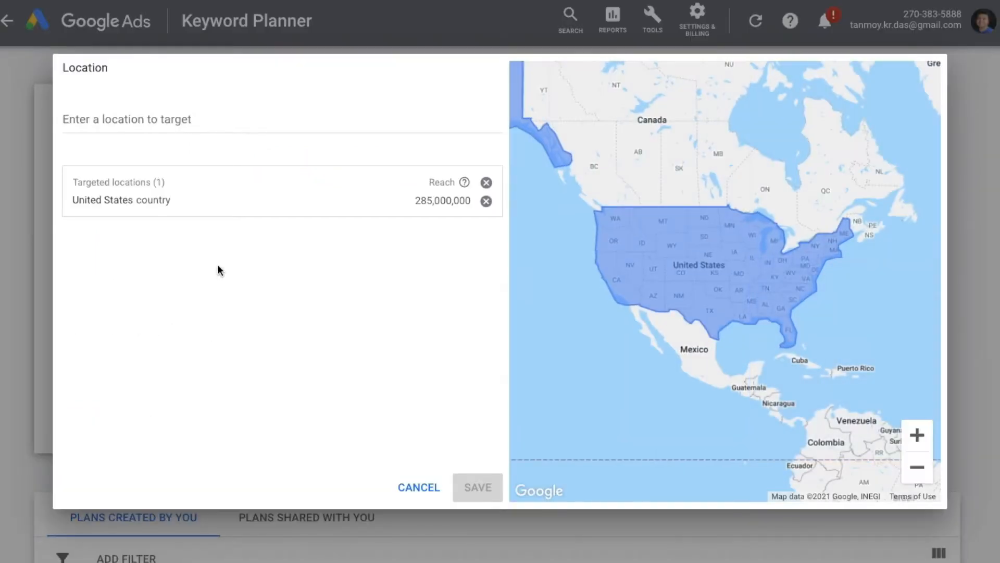
pyautogui.click(408, 487)
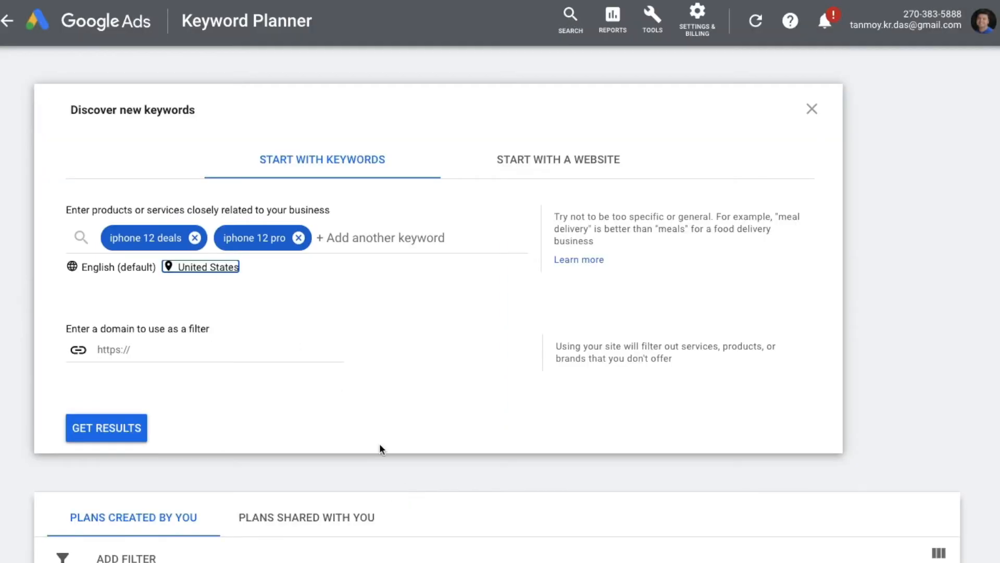
pyautogui.click(202, 354)
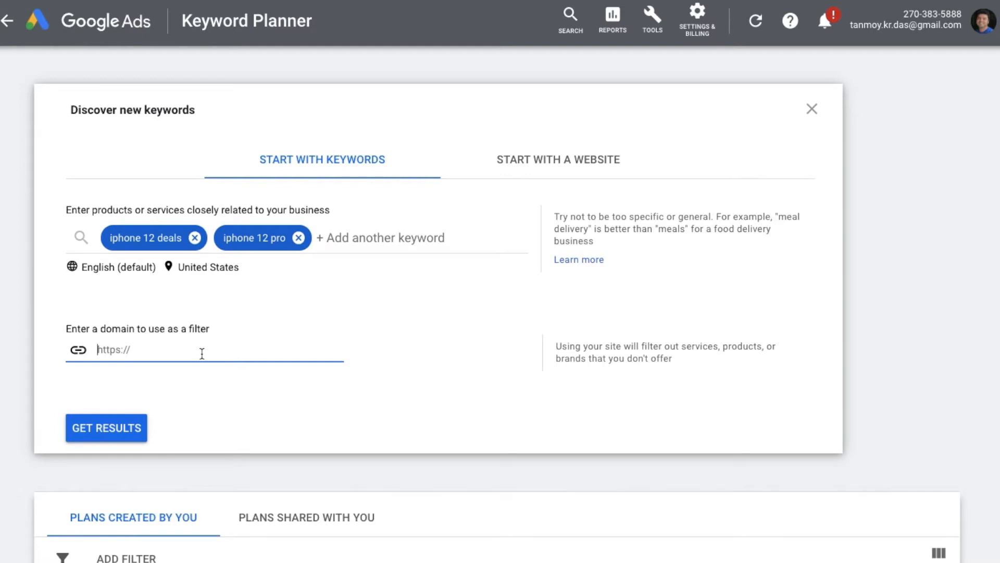
pyautogui.write('www.amazon.com')
pyautogui.click(320, 408)
pyautogui.click(108, 419)
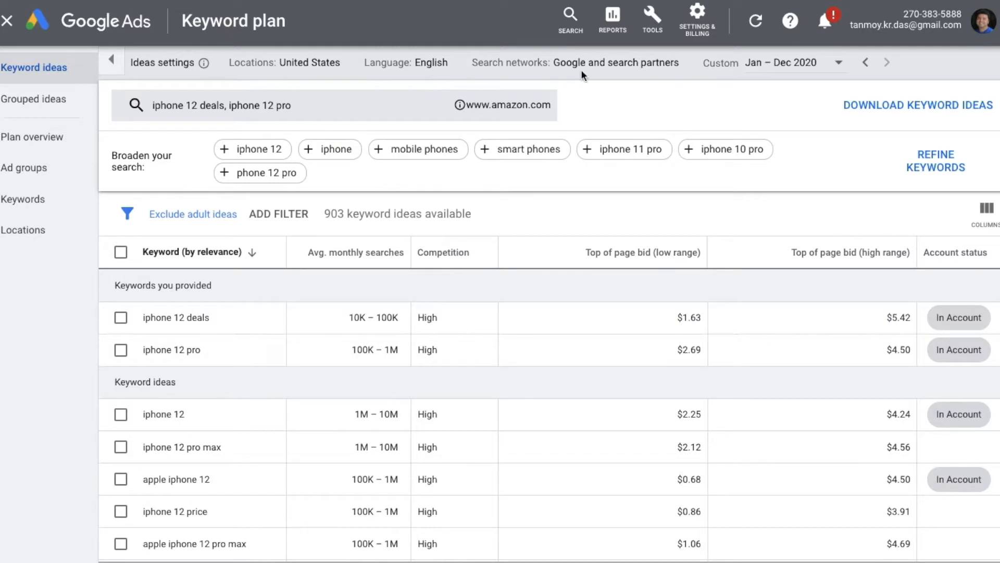
# Check the search network choices, and broaden the search with the suggested keyword "iphone 12", getting the updated results
pyautogui.click(624, 73)
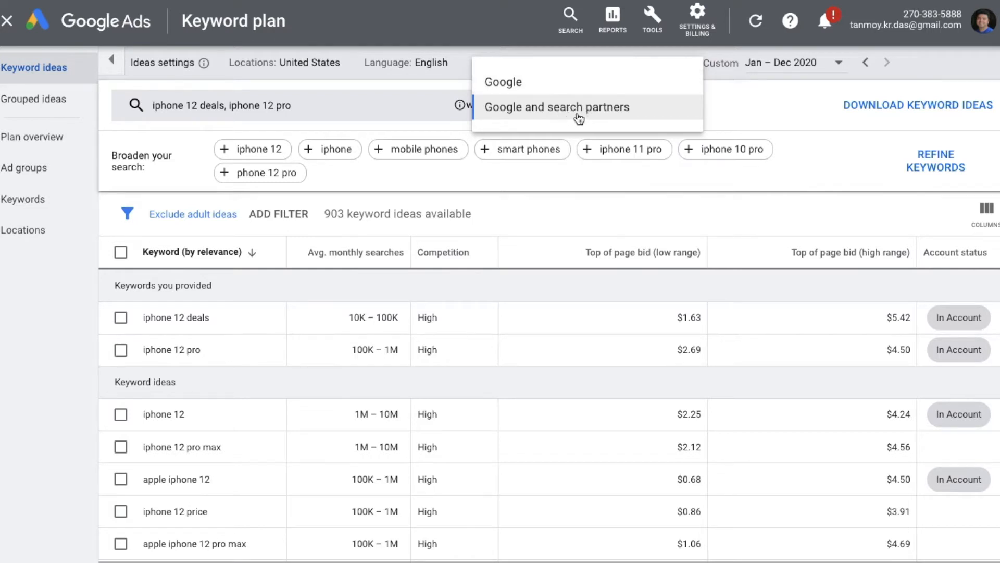
pyautogui.click(758, 91)
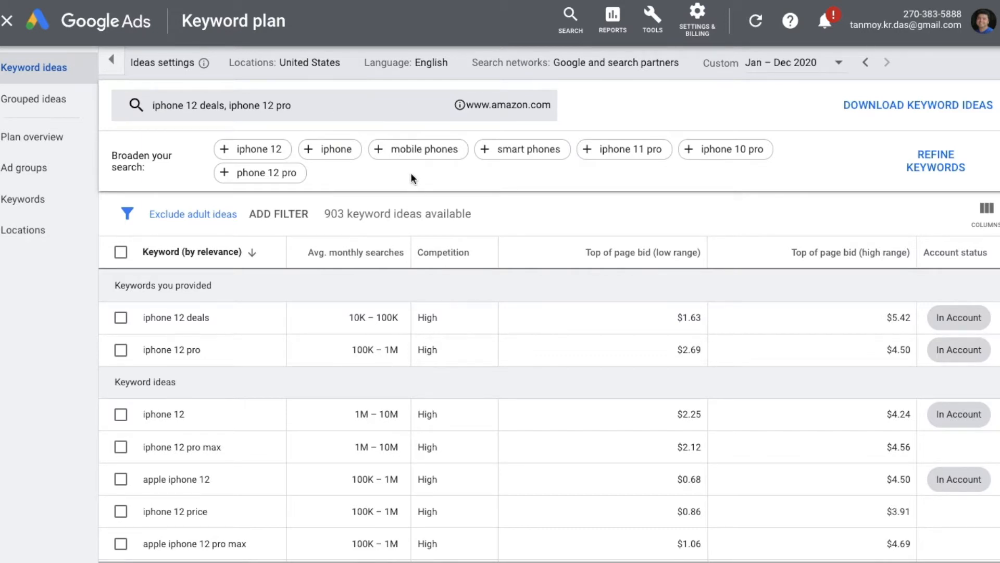
pyautogui.click(258, 149)
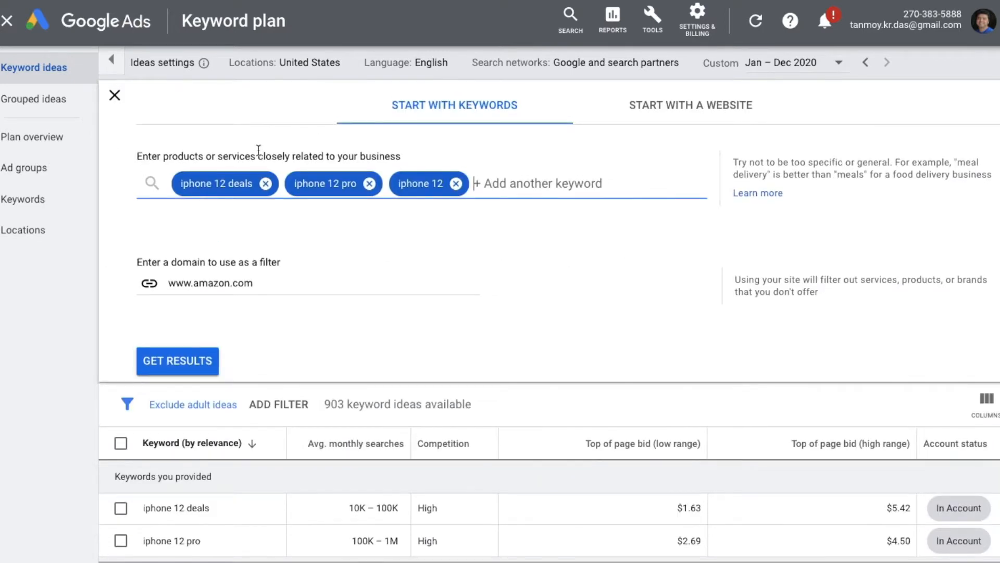
pyautogui.click(192, 363)
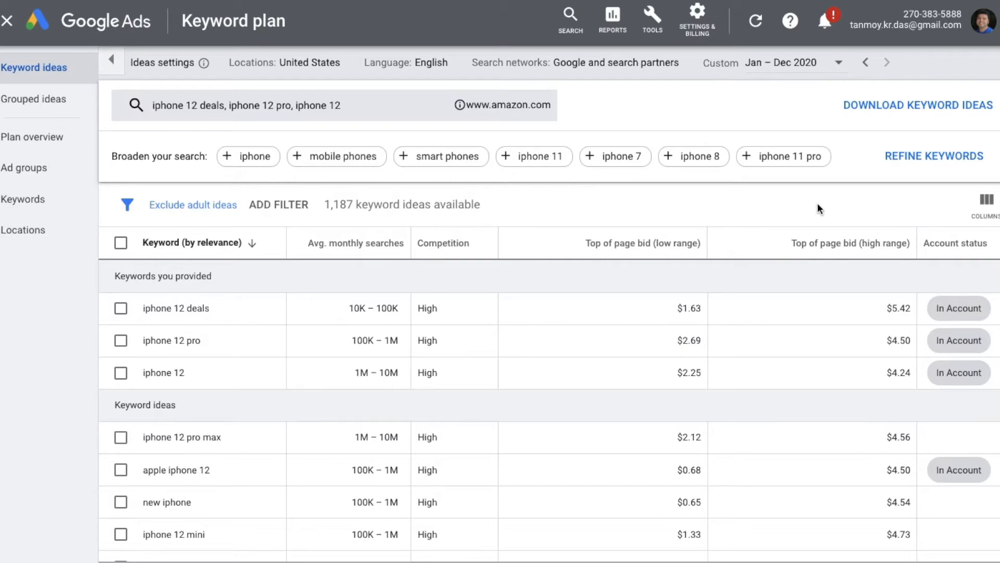
# Refine the keyword ideas by excluding Non-Brands under Brand or Non-Brand
pyautogui.click(949, 167)
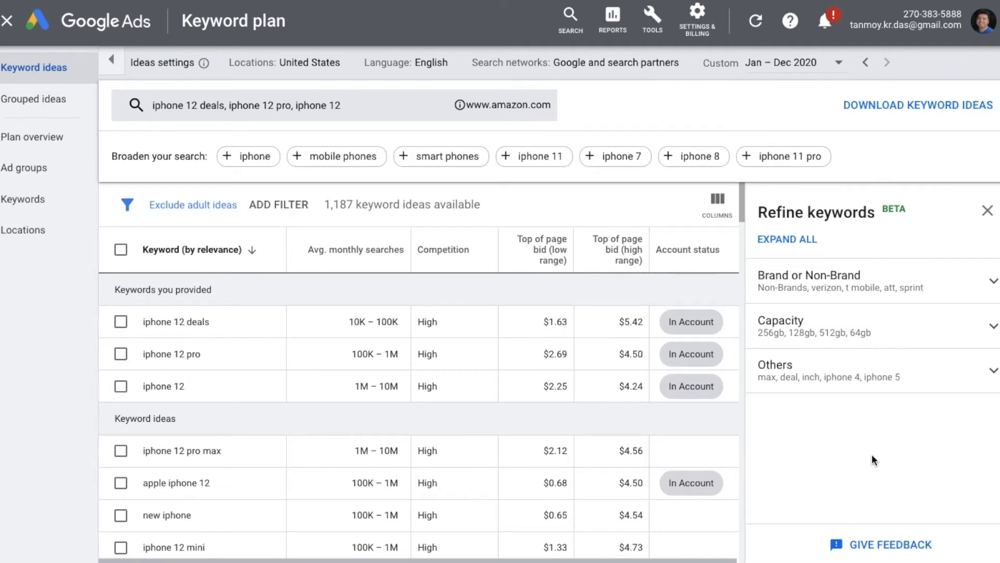
pyautogui.click(838, 292)
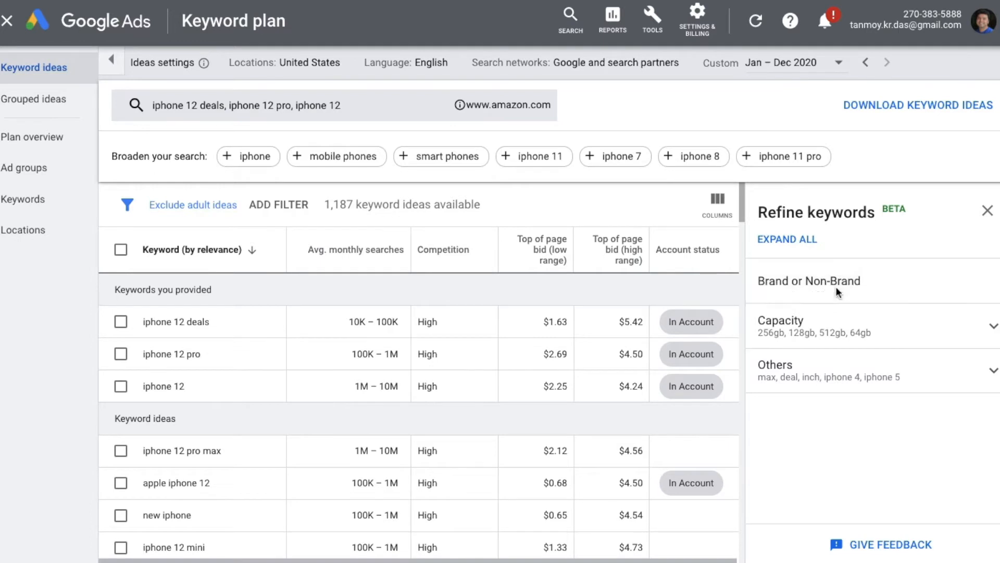
pyautogui.click(765, 310)
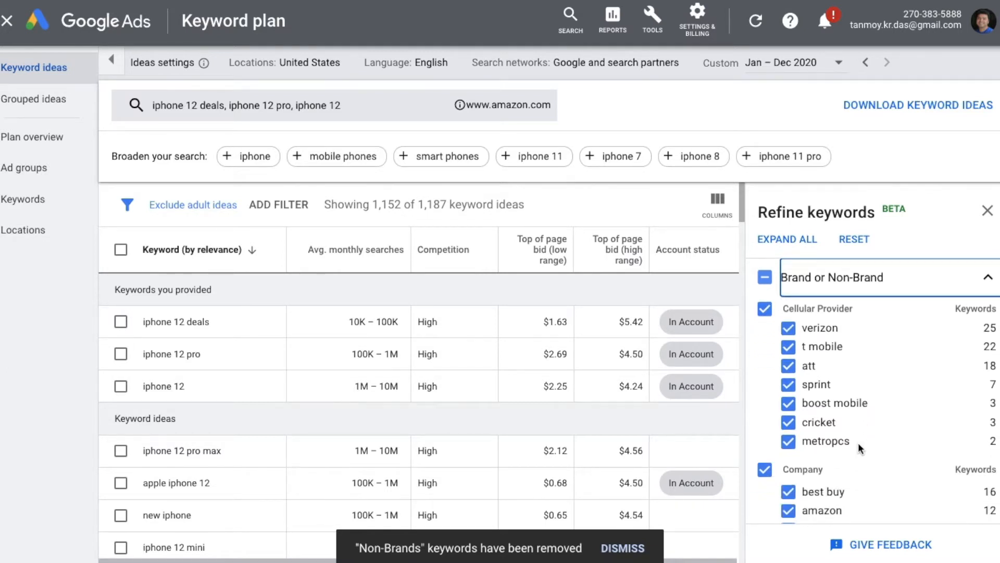
# Exclude sky, straight talk, very and freedom from the Other Brands group, and collapse the Brand or Non-Brand category
pyautogui.scroll(-3, 858, 443)
pyautogui.scroll(-4, 858, 443)
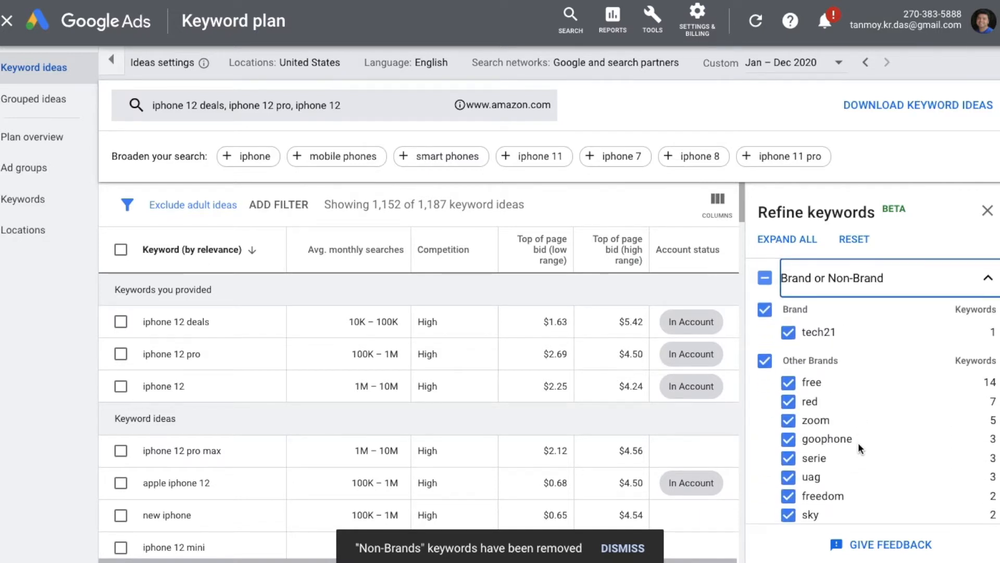
pyautogui.scroll(-4, 859, 444)
pyautogui.scroll(1, 856, 407)
pyautogui.click(856, 408)
pyautogui.scroll(2, 855, 407)
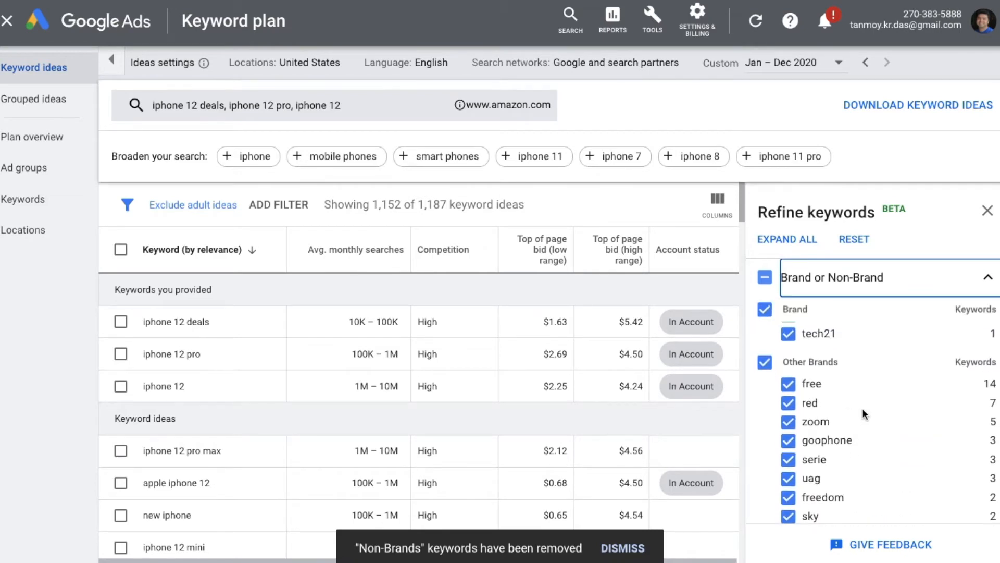
pyautogui.scroll(-2, 866, 412)
pyautogui.click(789, 435)
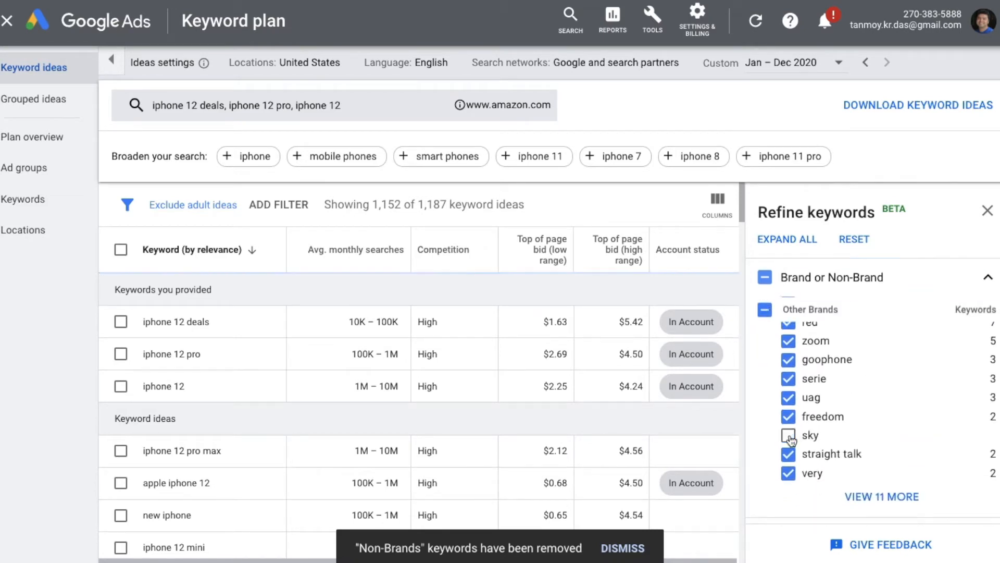
pyautogui.click(789, 454)
pyautogui.click(789, 473)
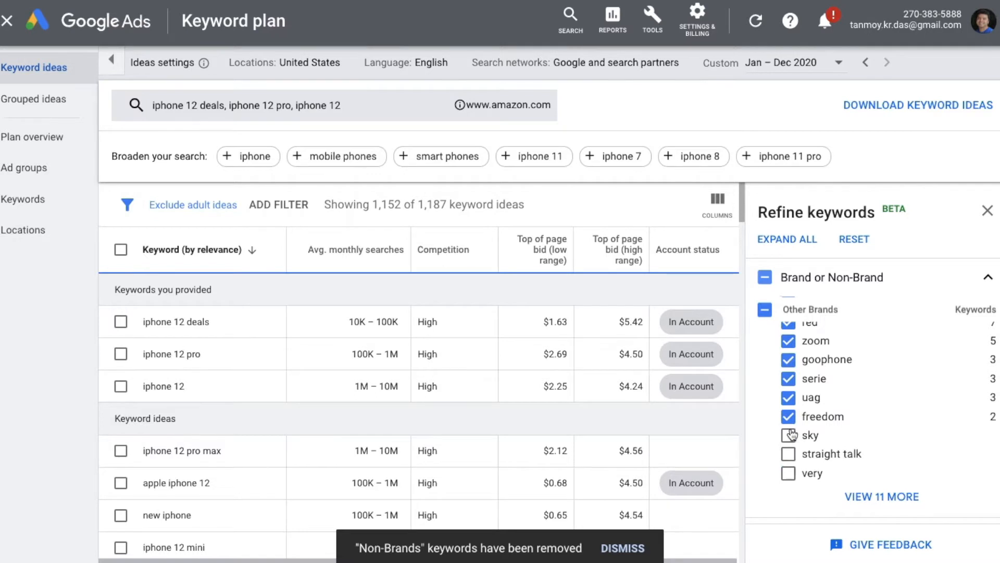
pyautogui.click(789, 416)
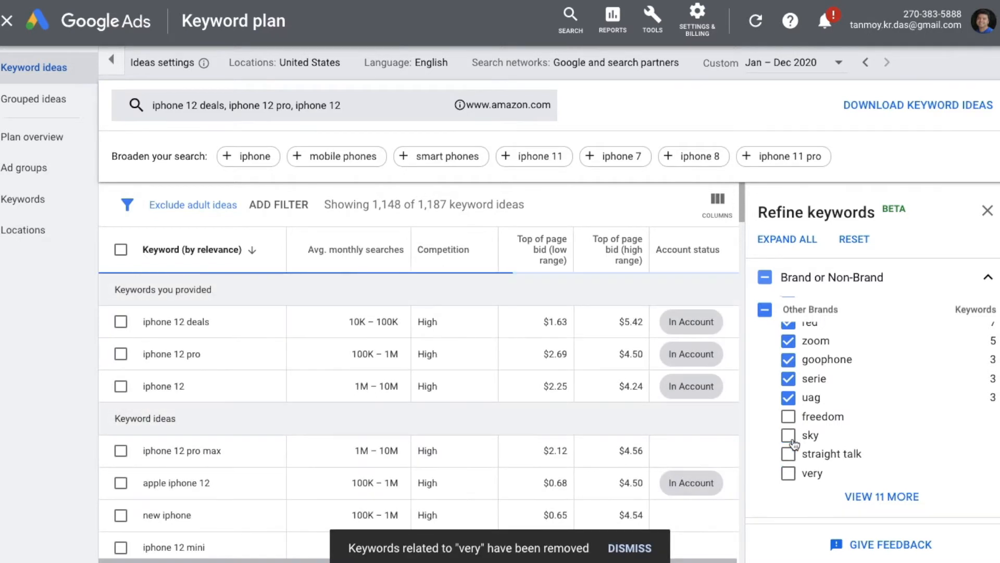
pyautogui.click(792, 440)
pyautogui.click(917, 279)
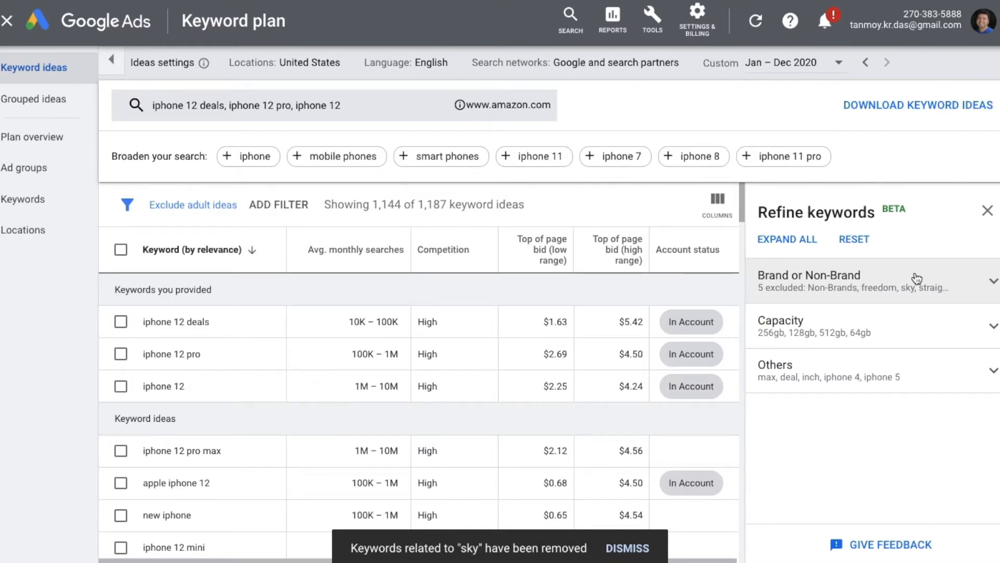
# Exclude 128gb, 64gb and Other from the Capacity refinements, and collapse the category
pyautogui.click(883, 326)
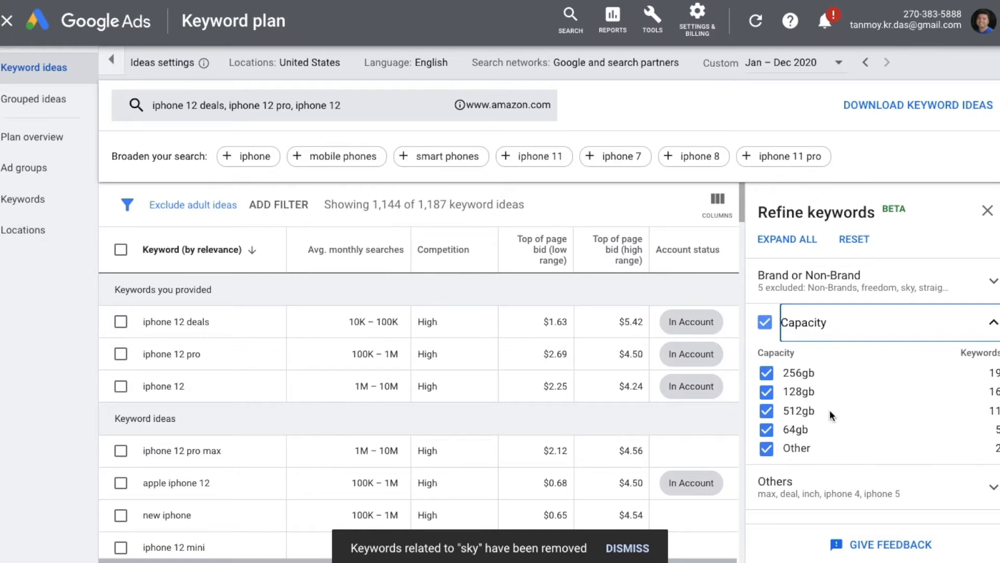
pyautogui.click(767, 393)
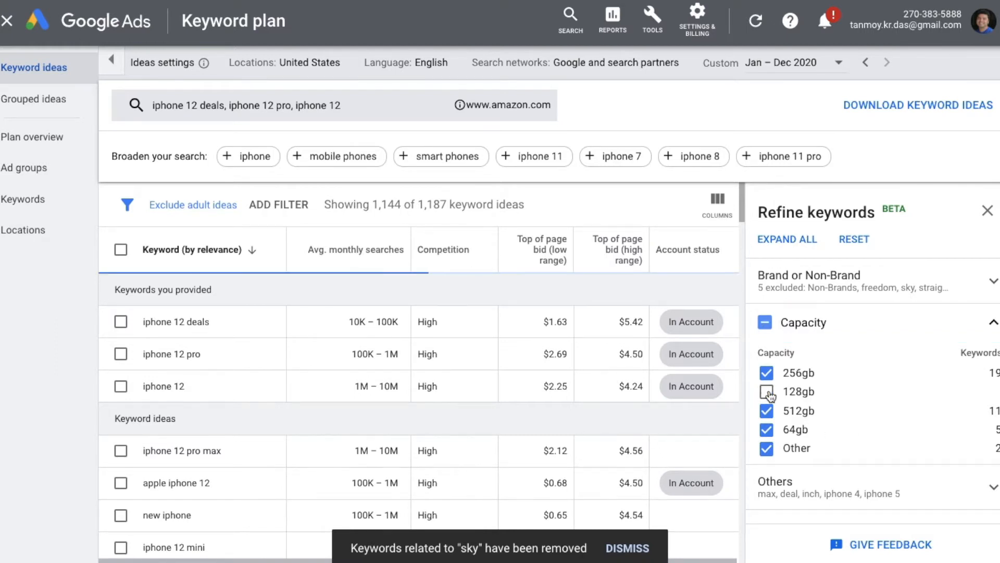
pyautogui.click(766, 430)
pyautogui.click(767, 449)
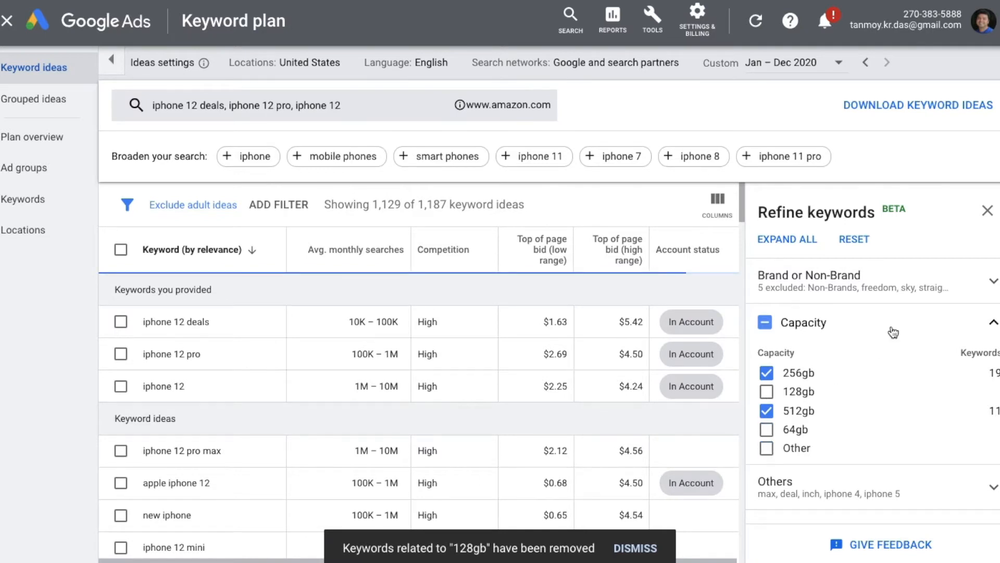
pyautogui.click(832, 329)
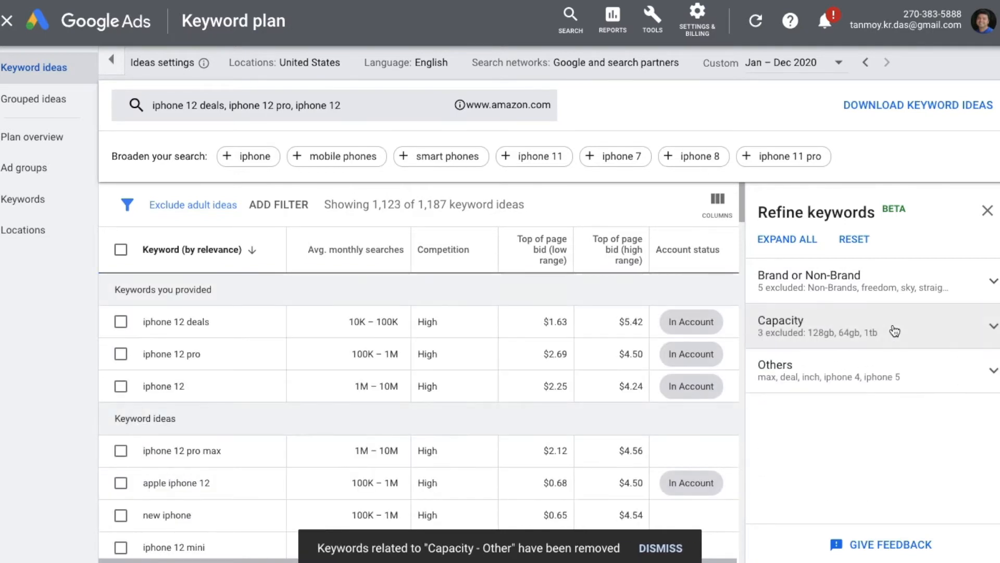
# Exclude iphone 4 and iphone 5 from the Others refinements, and collapse the category
pyautogui.click(866, 379)
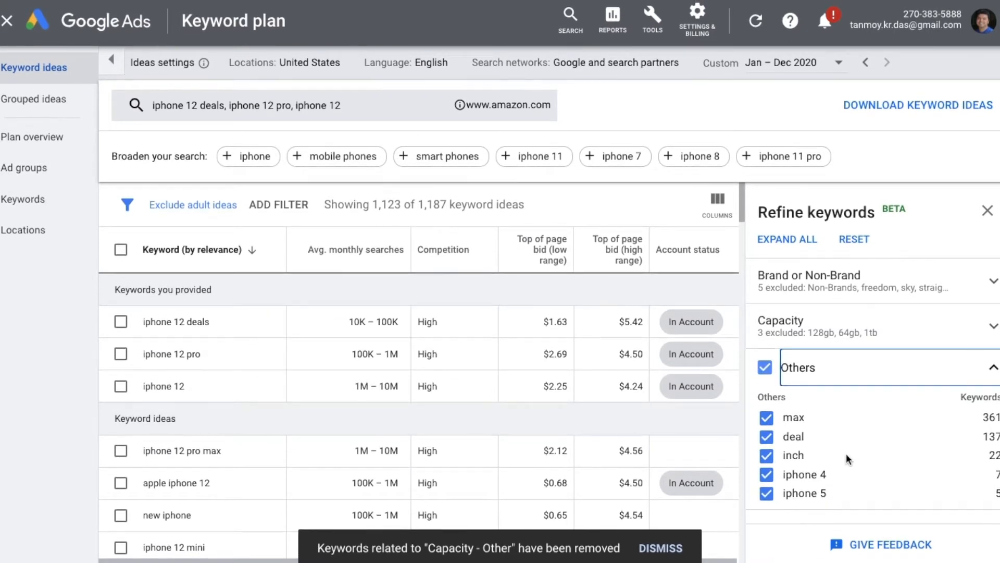
pyautogui.click(768, 475)
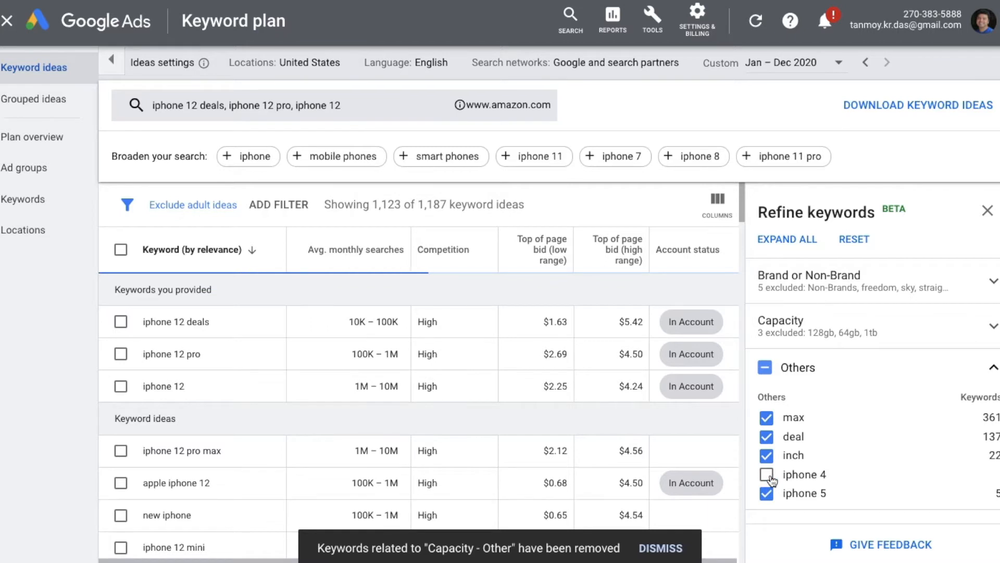
pyautogui.click(768, 494)
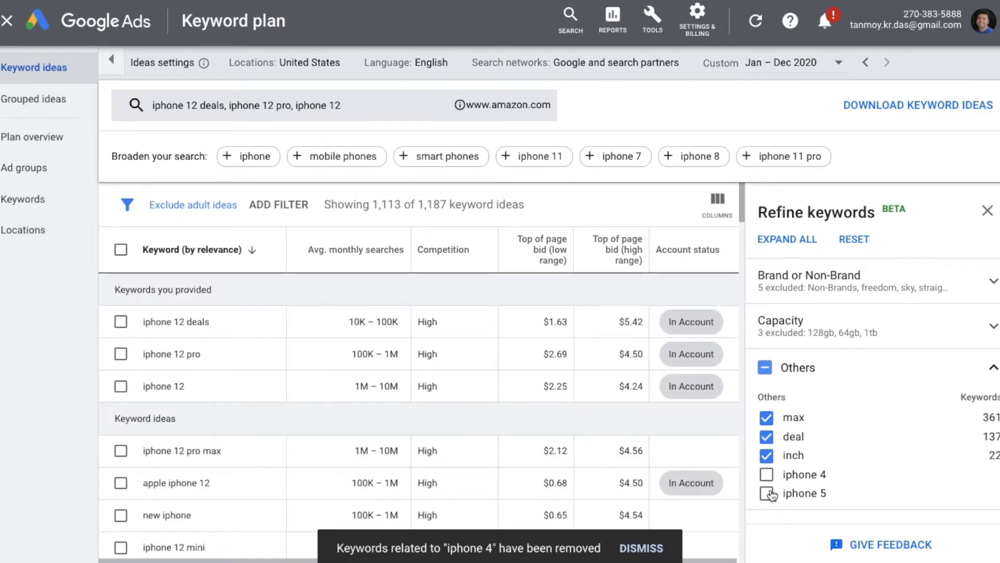
pyautogui.click(895, 364)
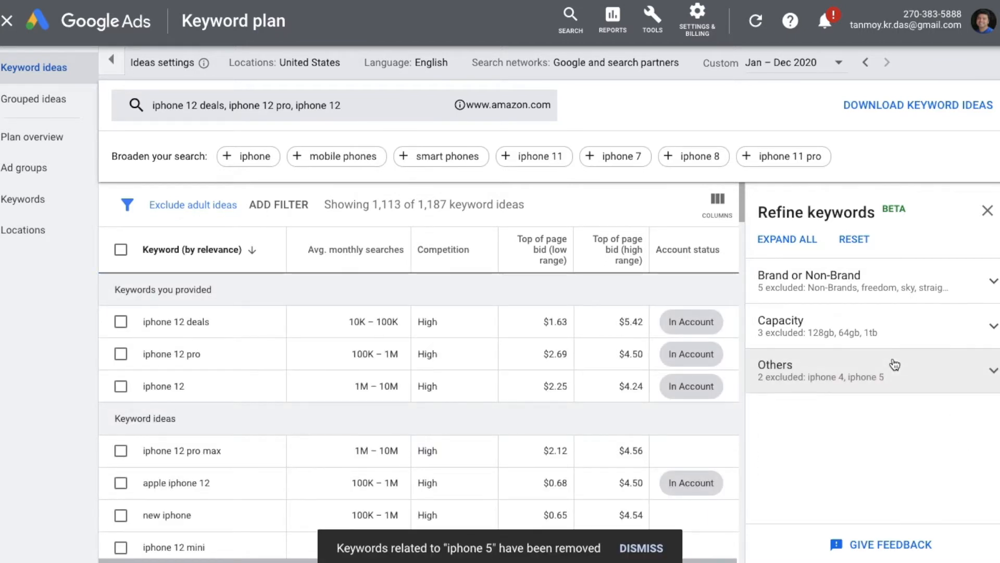
# Close the keyword refinements and add a text-match filter for keywords containing iphone
pyautogui.click(988, 211)
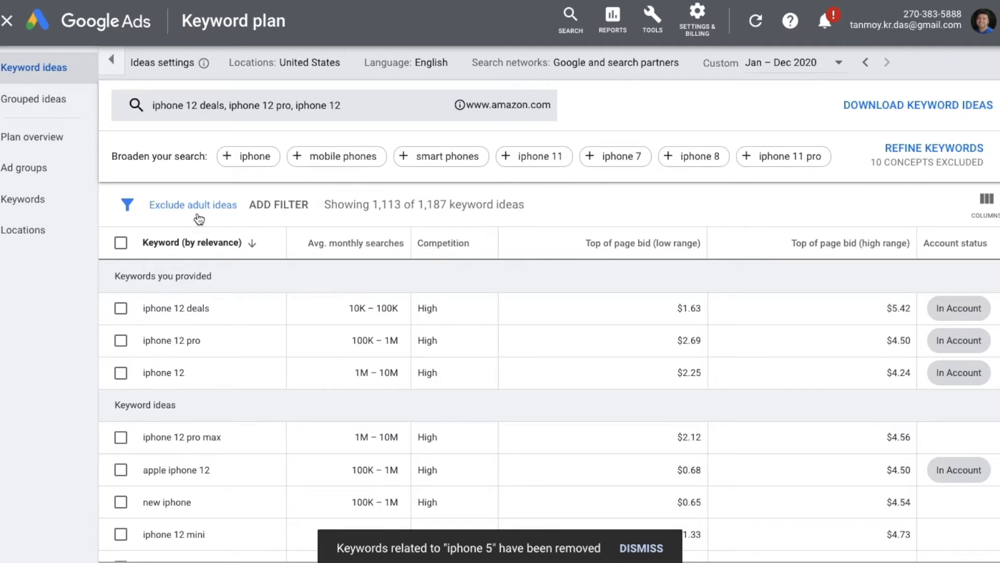
pyautogui.click(282, 208)
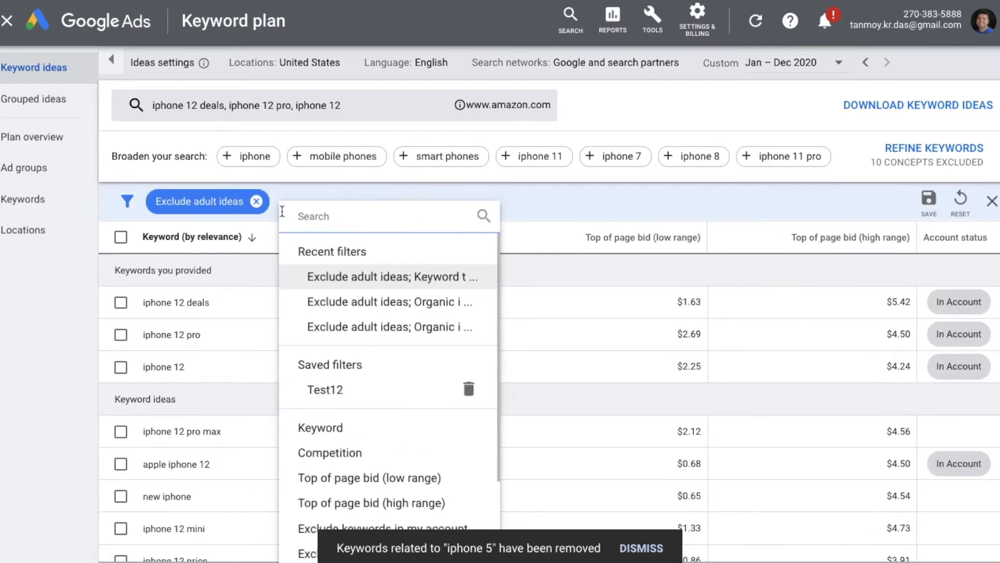
pyautogui.scroll(-1, 392, 452)
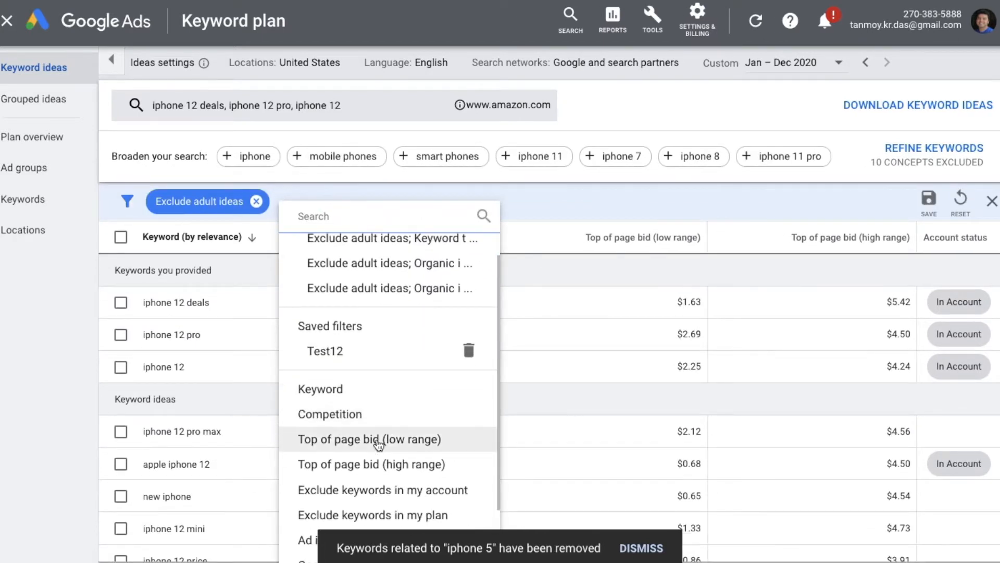
pyautogui.click(355, 390)
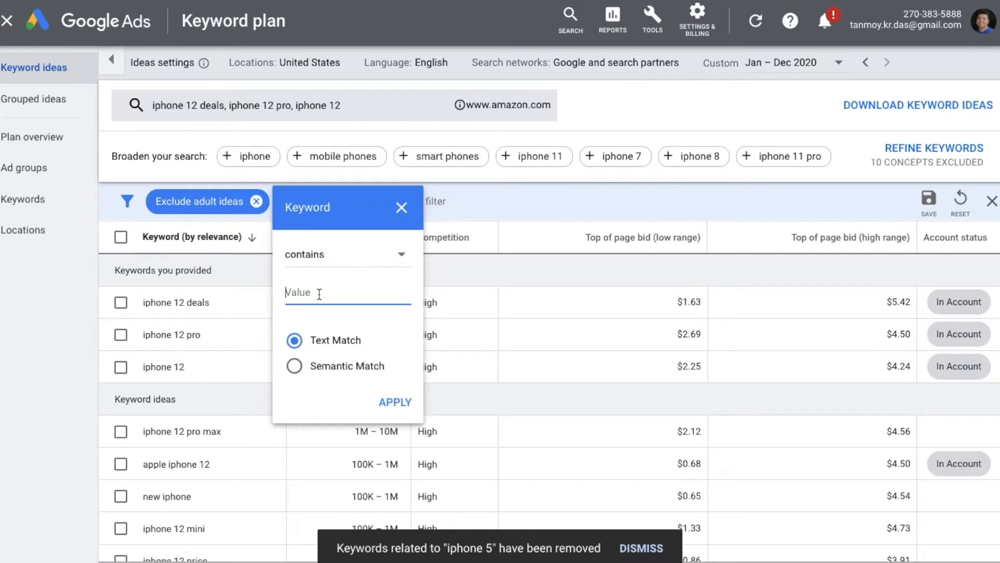
pyautogui.write('iphone')
pyautogui.click(387, 405)
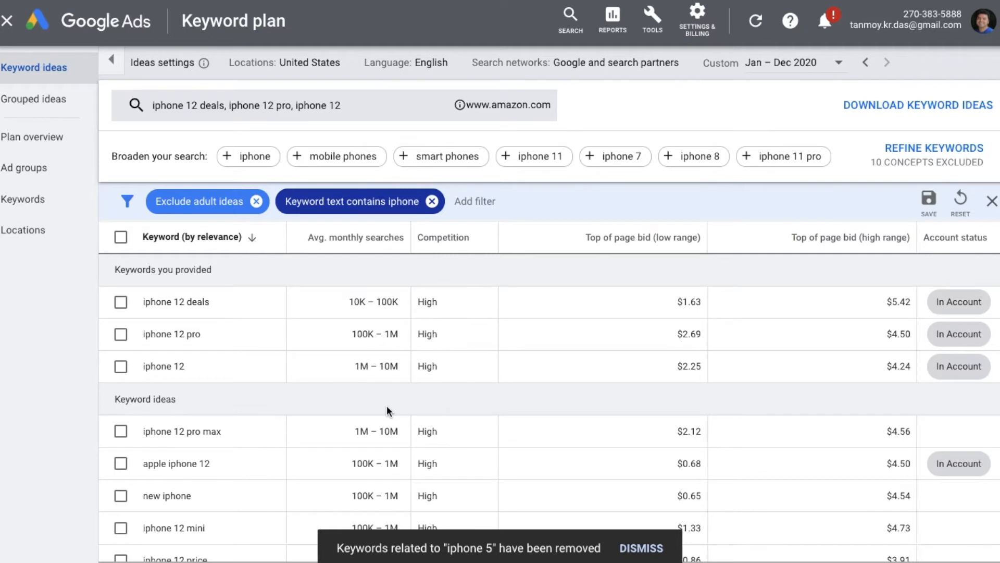
# Add a filter limiting the keyword ideas to an organic impression share greater than 50%
pyautogui.click(490, 203)
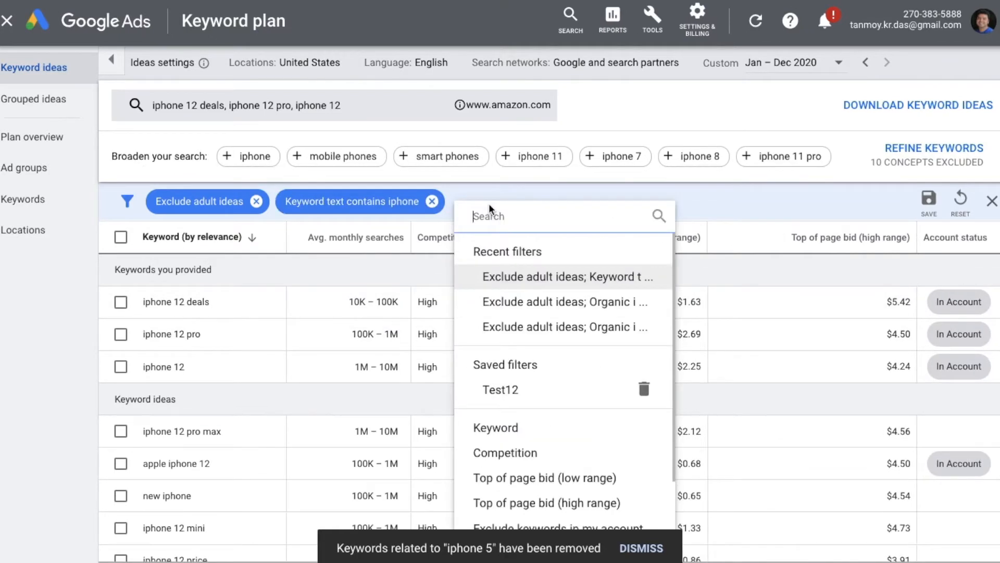
pyautogui.scroll(-3, 556, 447)
pyautogui.scroll(-1, 556, 447)
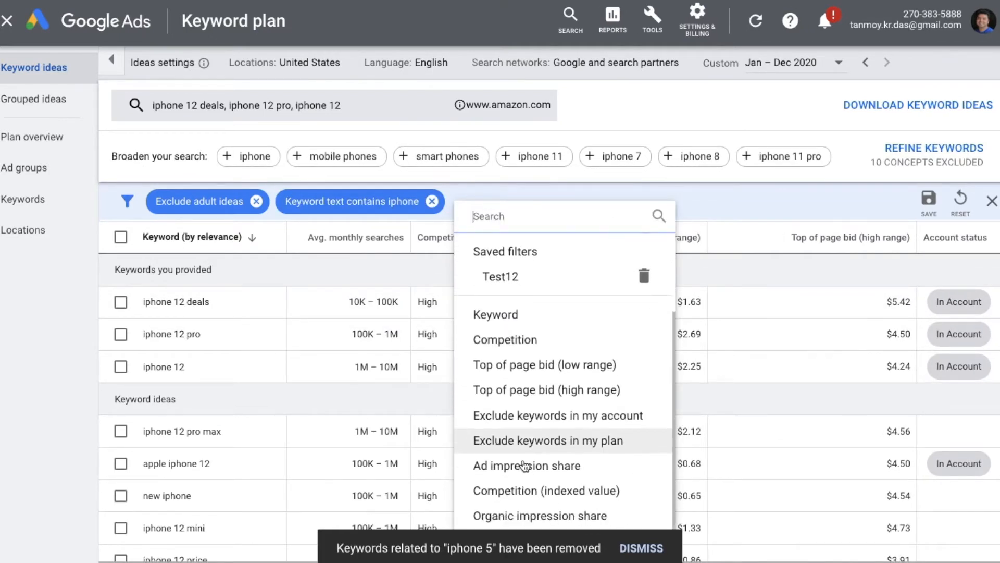
pyautogui.click(548, 516)
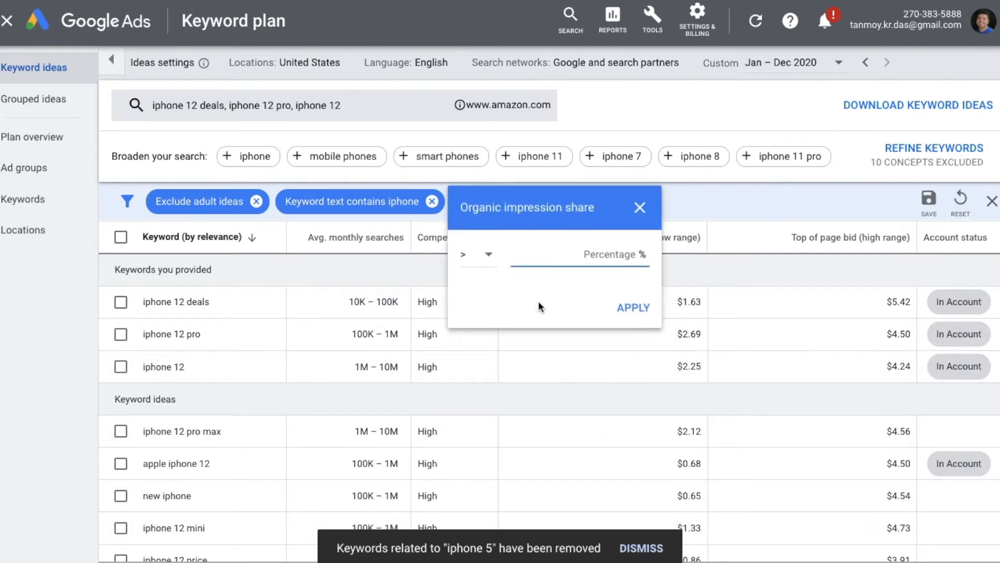
pyautogui.write('50')
pyautogui.click(631, 307)
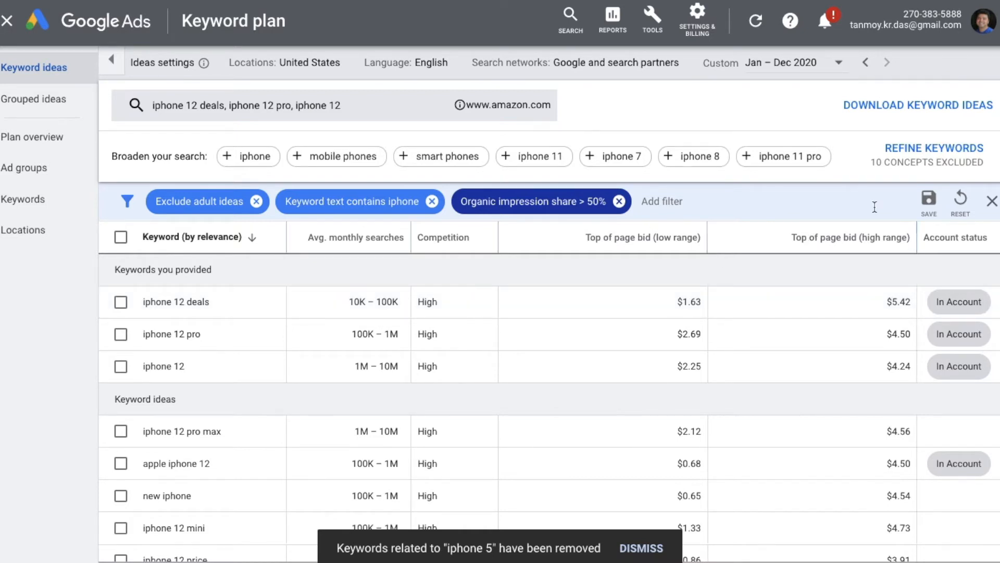
# Save the current filter combination as TestFeb6 and check it among the saved filters
pyautogui.click(931, 204)
pyautogui.write('TestFeb6')
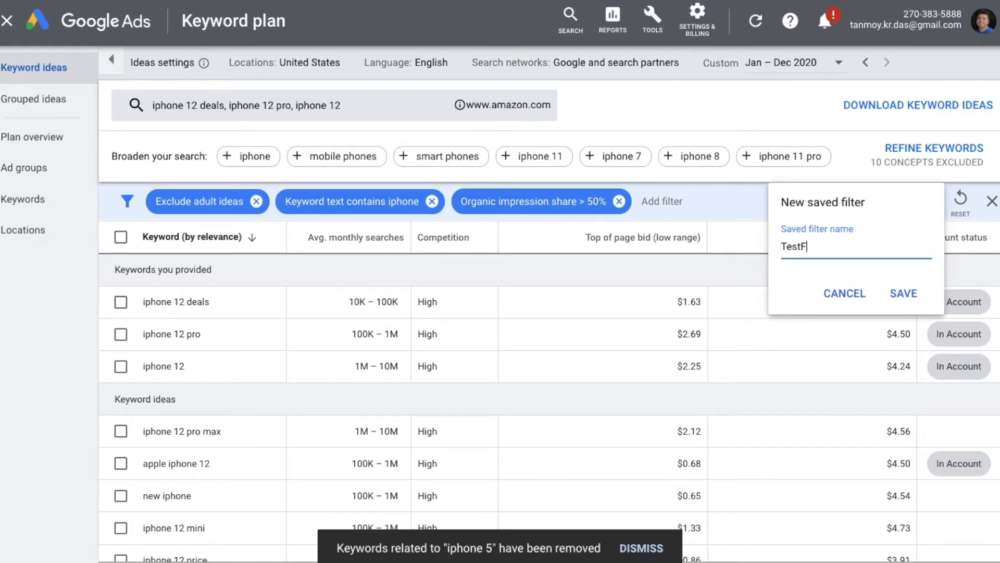
pyautogui.click(904, 293)
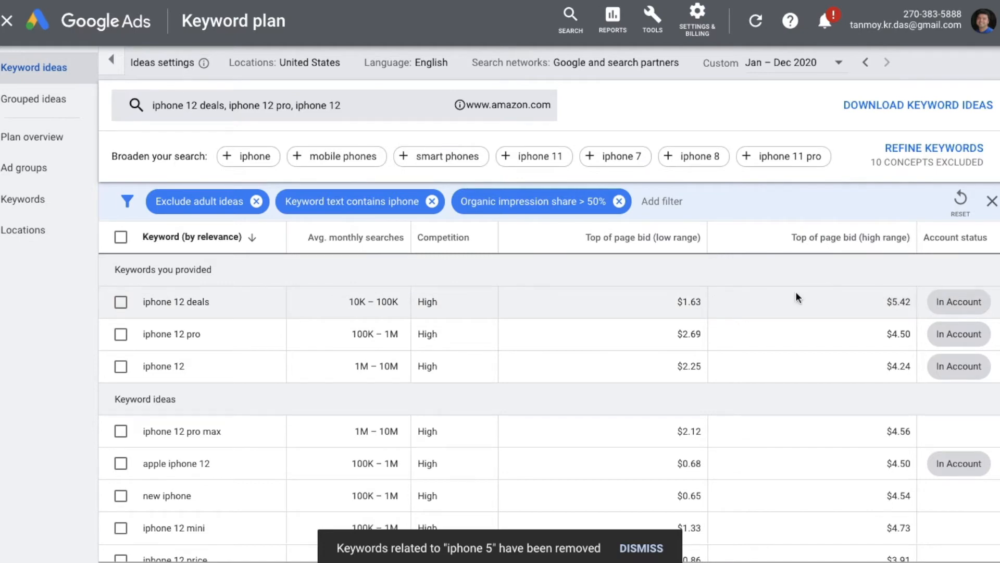
pyautogui.click(992, 202)
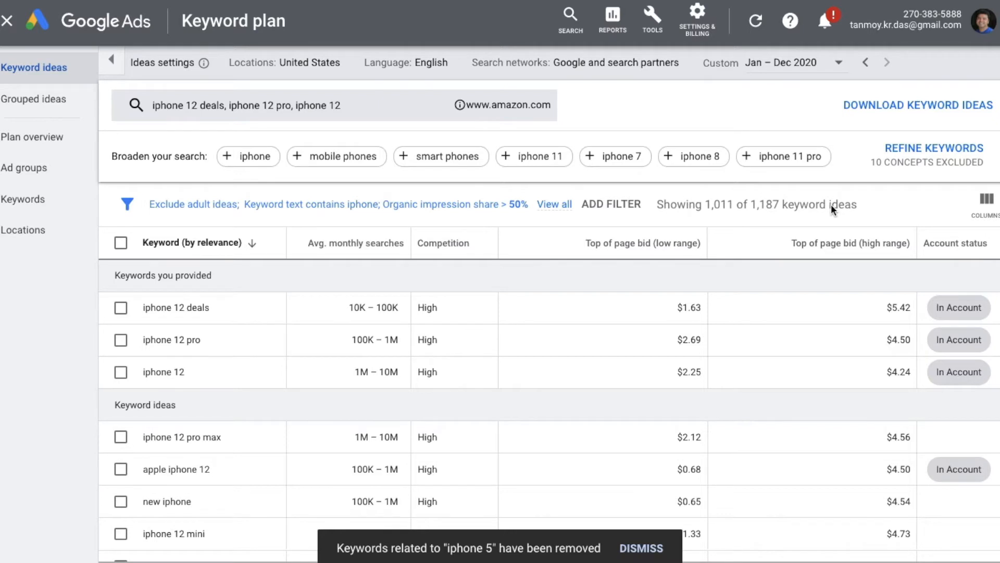
pyautogui.click(615, 204)
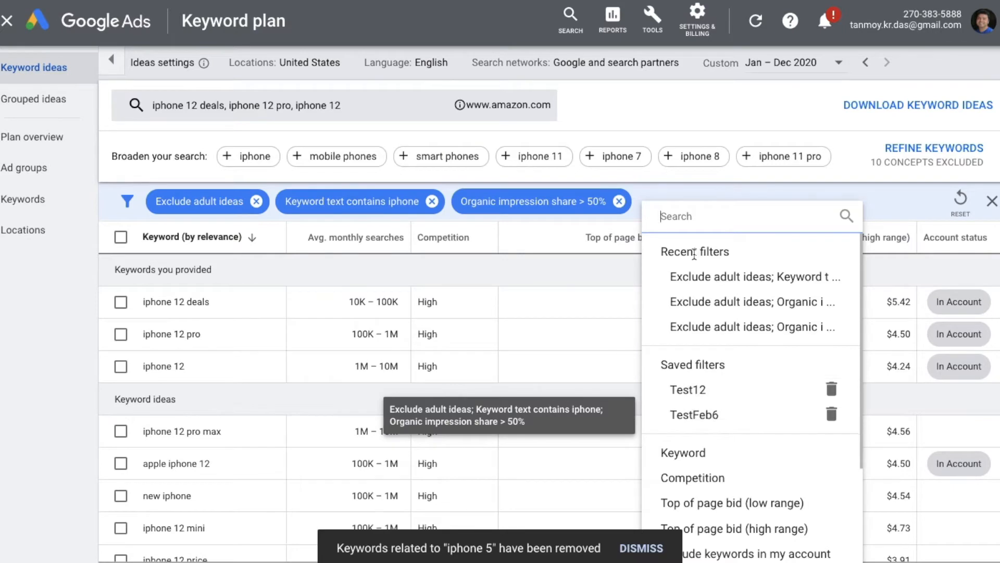
pyautogui.click(561, 262)
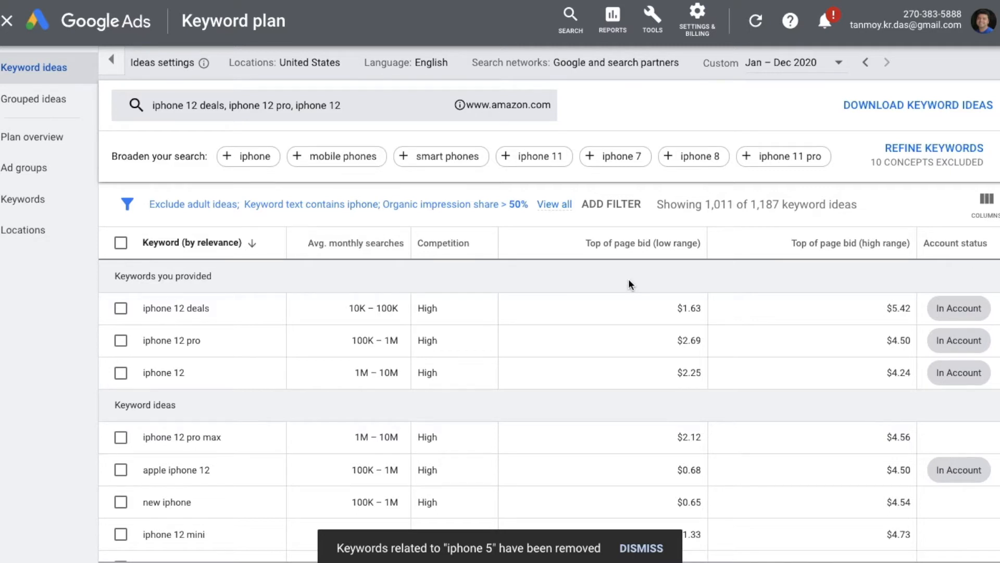
# Select the keywords iphone 12 pro max, iphone 12 and iphone 12 price in the filtered list
pyautogui.scroll(-1, 542, 388)
pyautogui.scroll(-1, 543, 390)
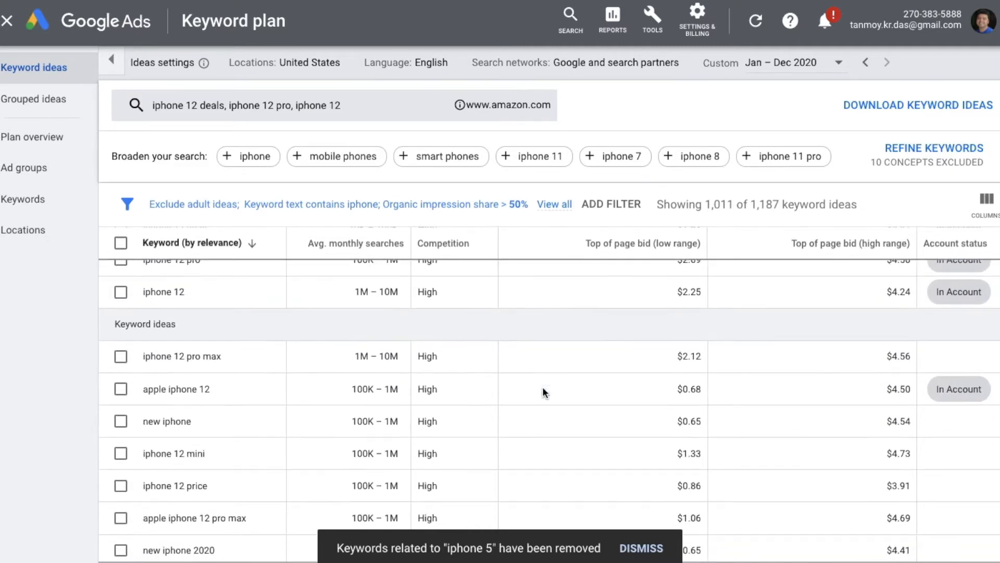
pyautogui.scroll(-1, 542, 386)
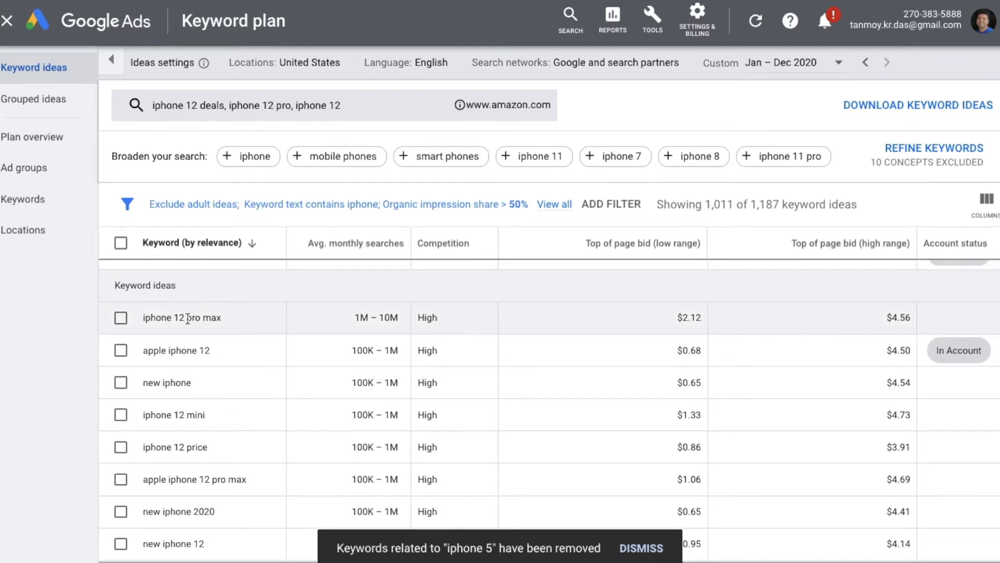
pyautogui.click(127, 325)
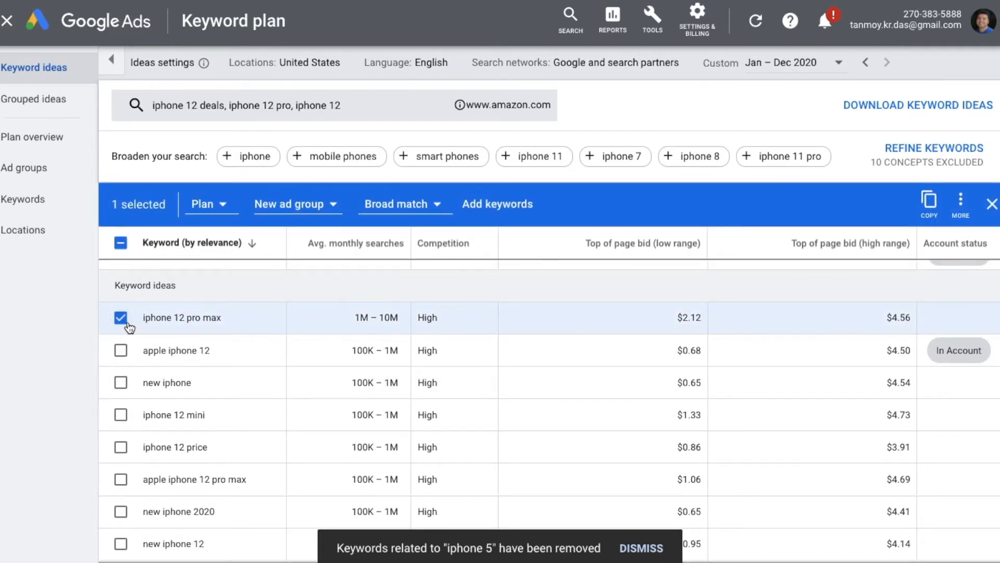
pyautogui.scroll(-4, 286, 417)
pyautogui.scroll(6, 286, 417)
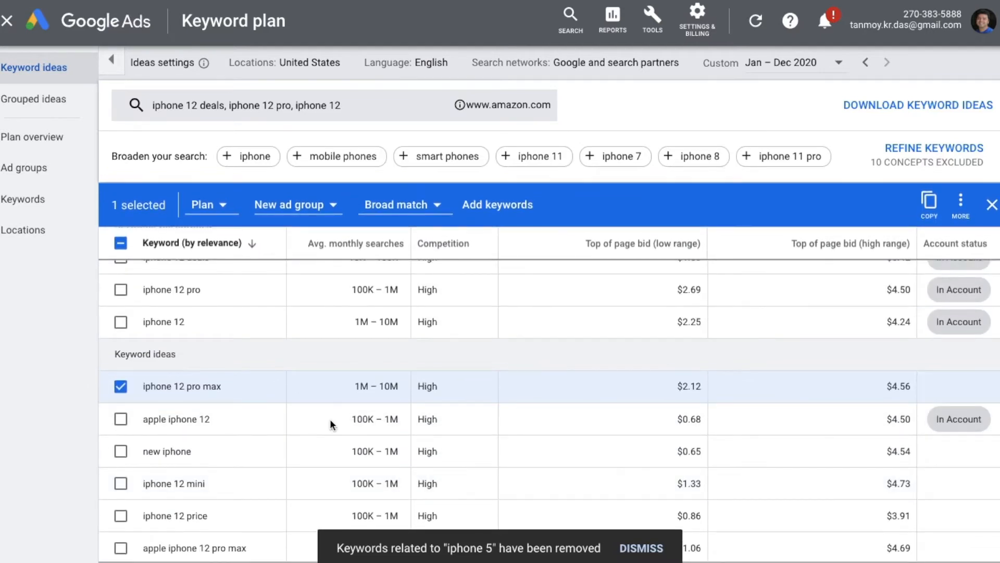
pyautogui.scroll(-1, 323, 422)
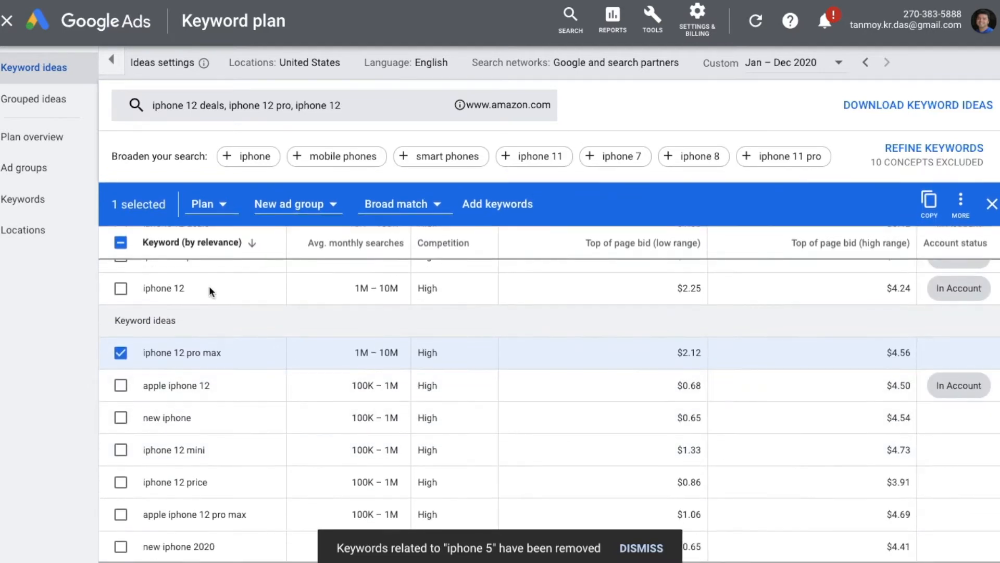
pyautogui.click(121, 290)
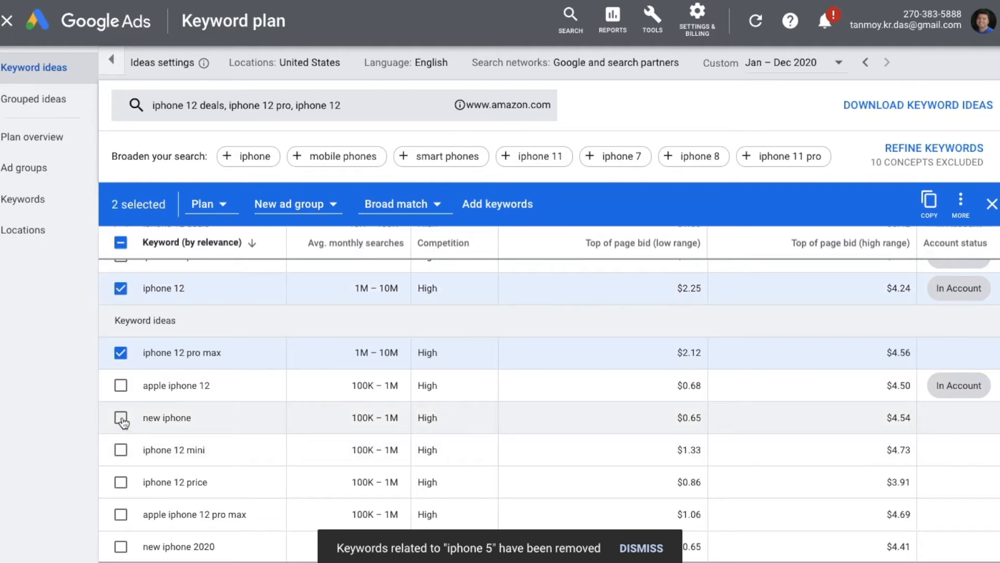
pyautogui.click(121, 482)
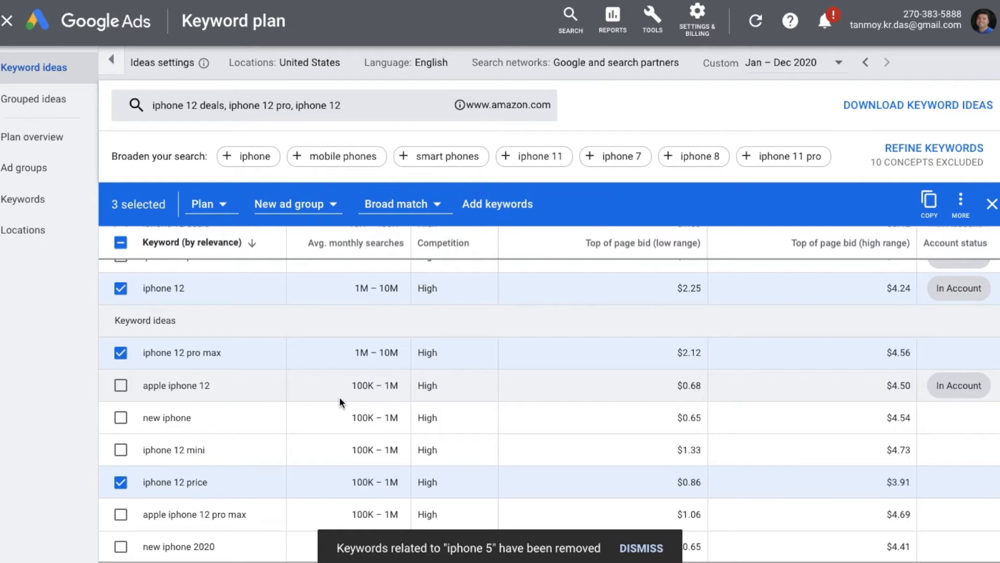
pyautogui.click(225, 212)
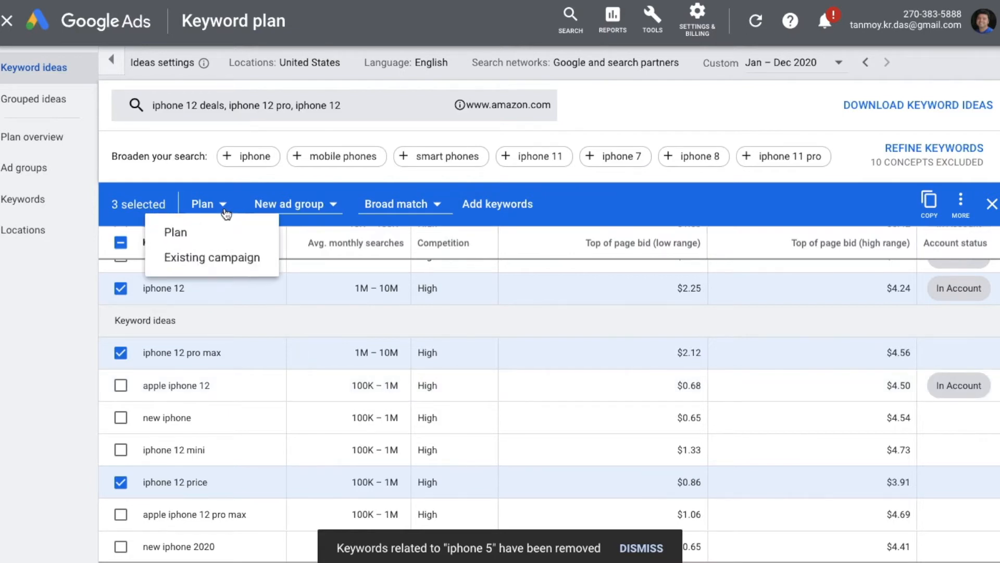
pyautogui.click(226, 258)
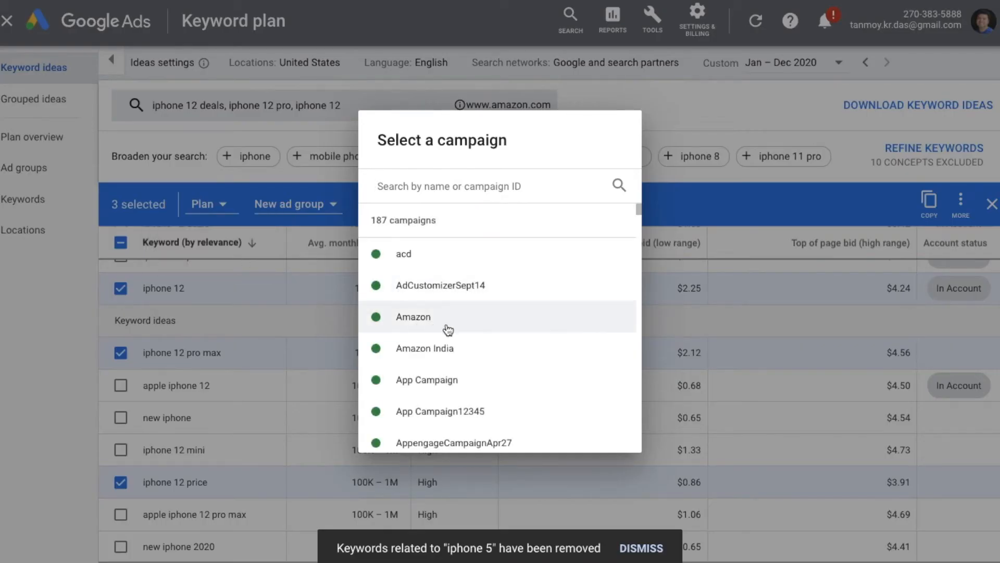
pyautogui.click(447, 329)
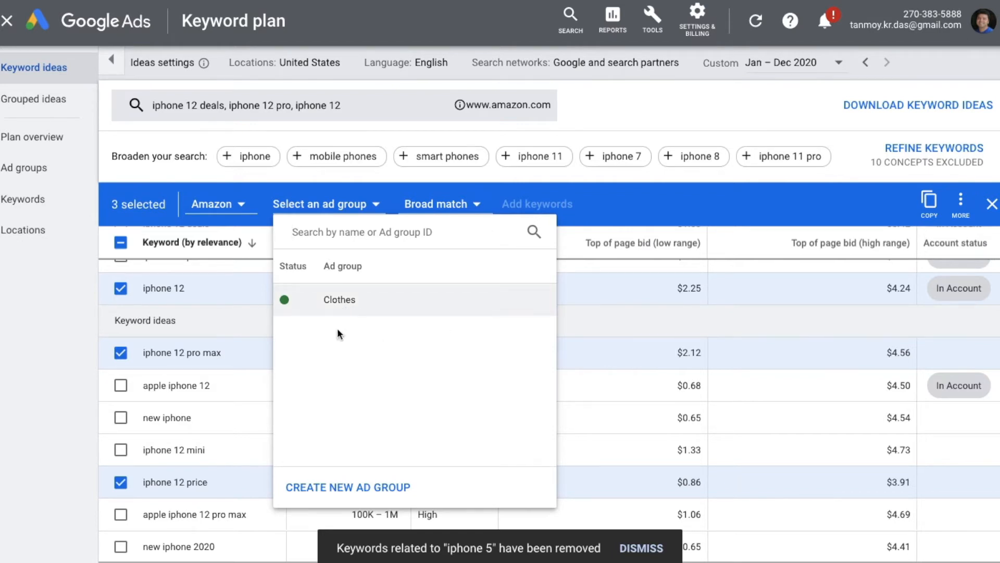
pyautogui.click(350, 487)
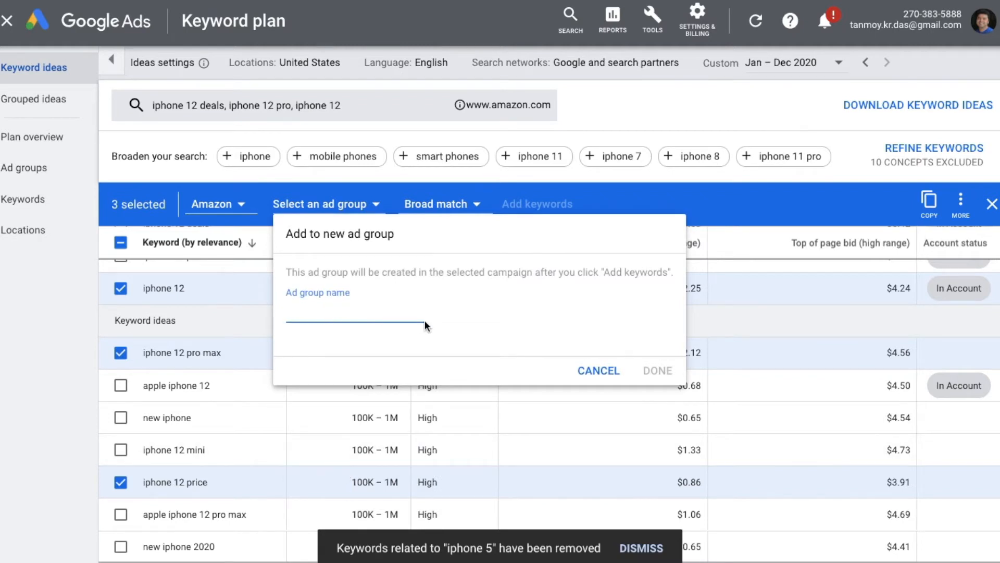
pyautogui.click(583, 373)
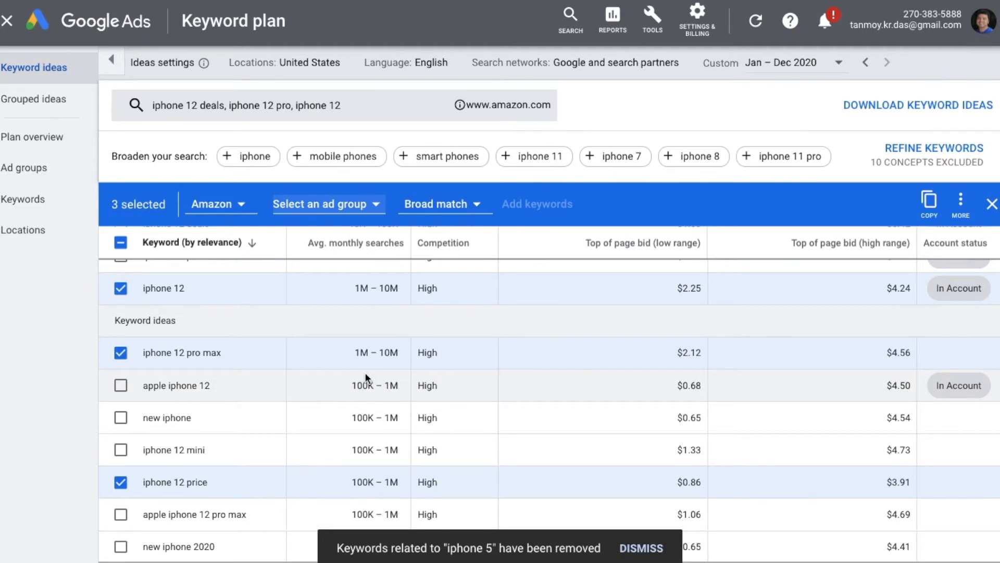
pyautogui.click(231, 209)
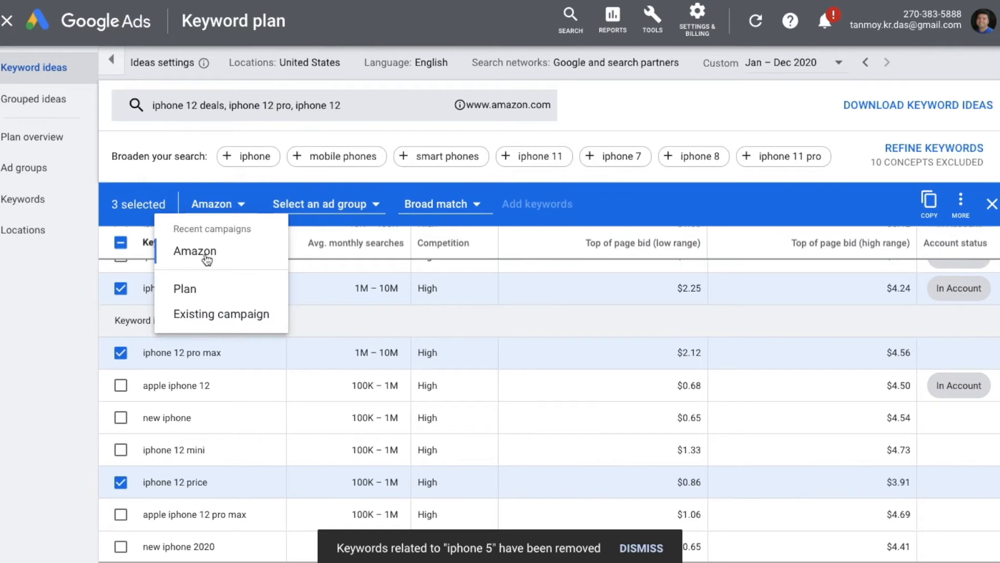
pyautogui.click(203, 293)
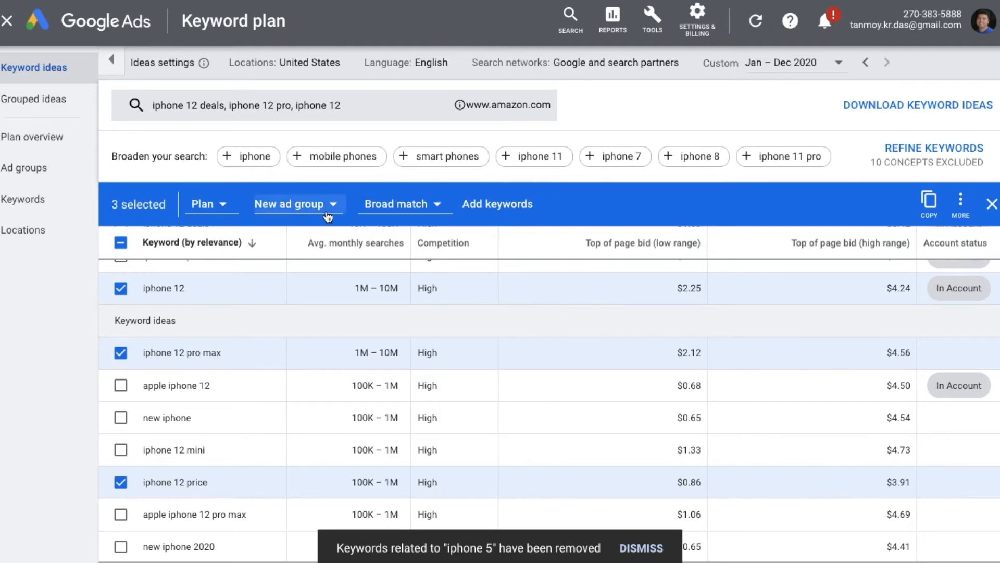
# Create a new ad group named TestFeb7 in the plan for the selected keywords
pyautogui.click(309, 206)
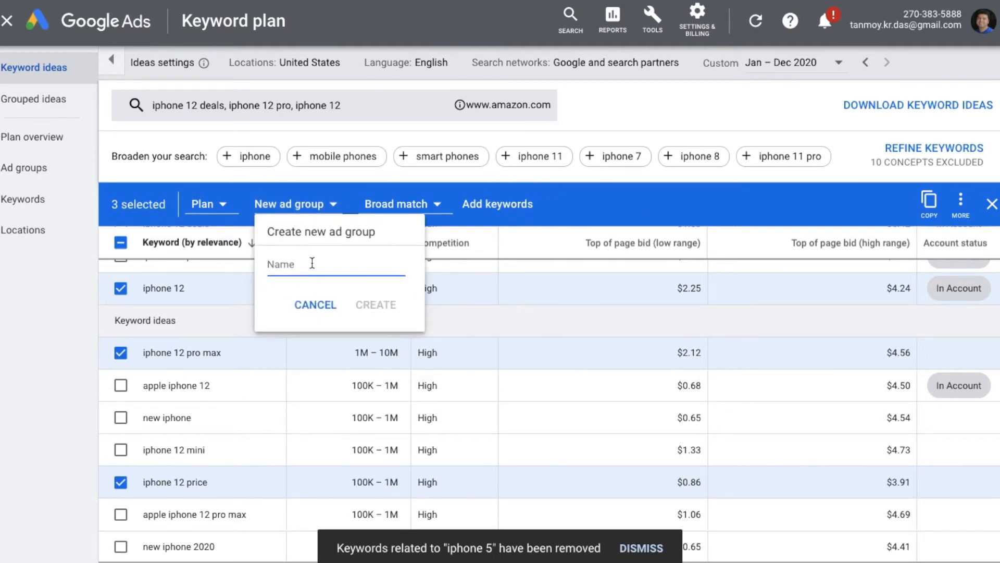
pyautogui.write('TestFeb7')
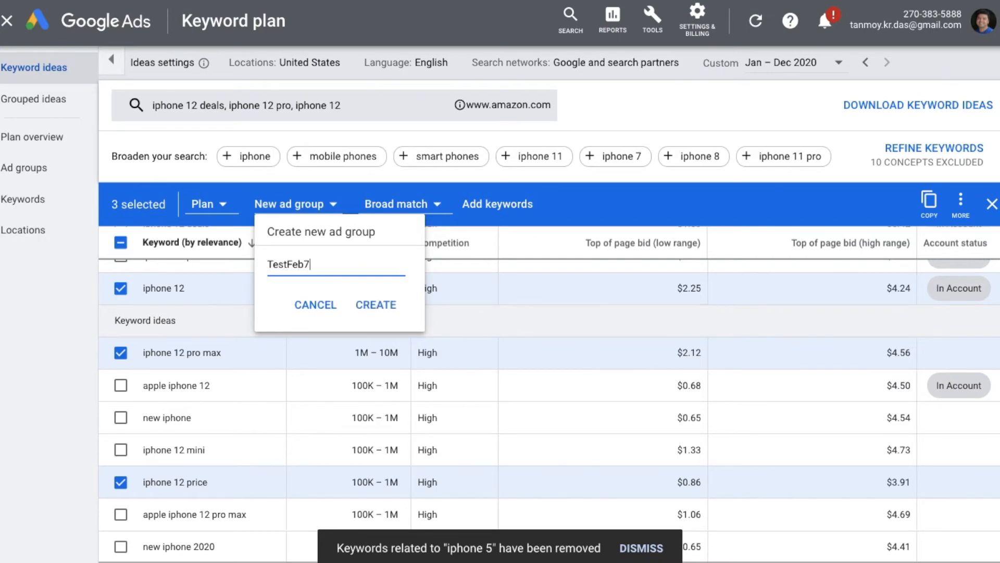
pyautogui.click(379, 308)
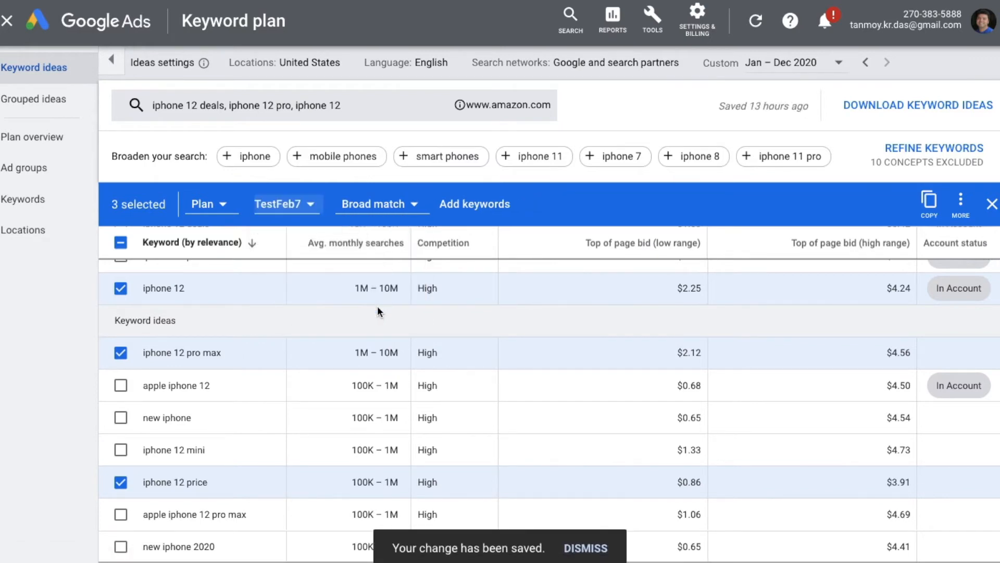
# Add the selected keywords to the plan's TestFeb7 ad group as broad match and open the plan's forecast
pyautogui.click(393, 207)
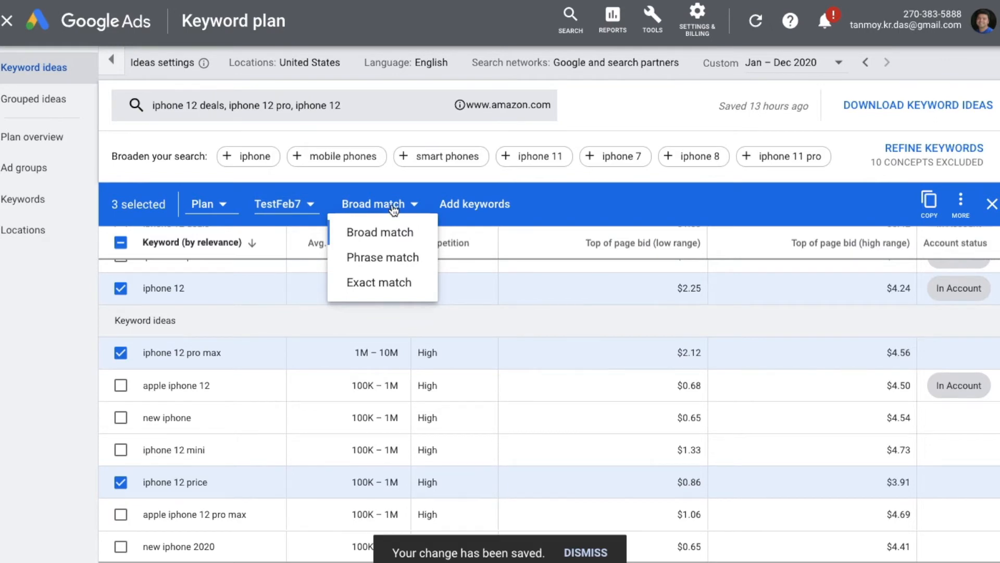
pyautogui.click(394, 238)
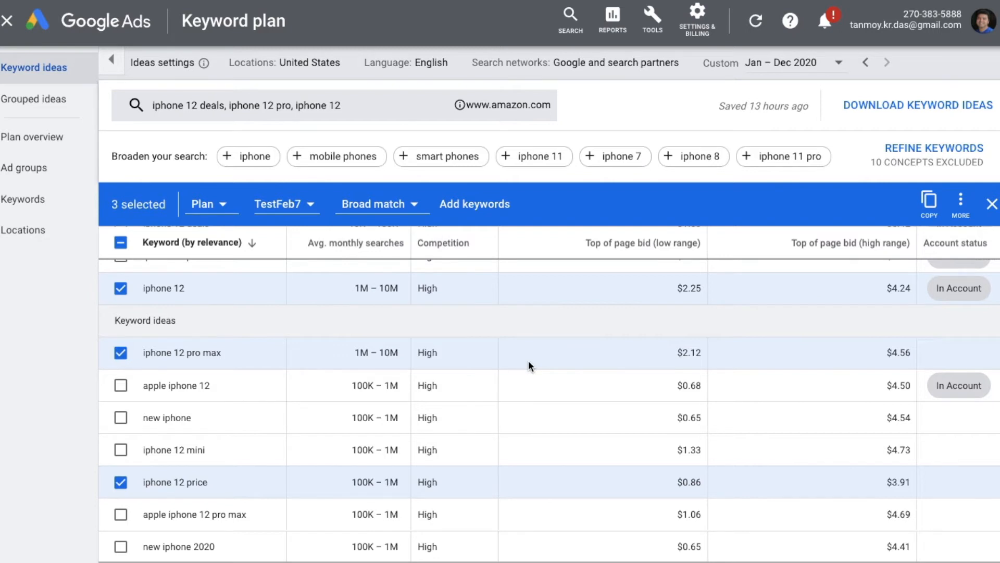
pyautogui.click(493, 213)
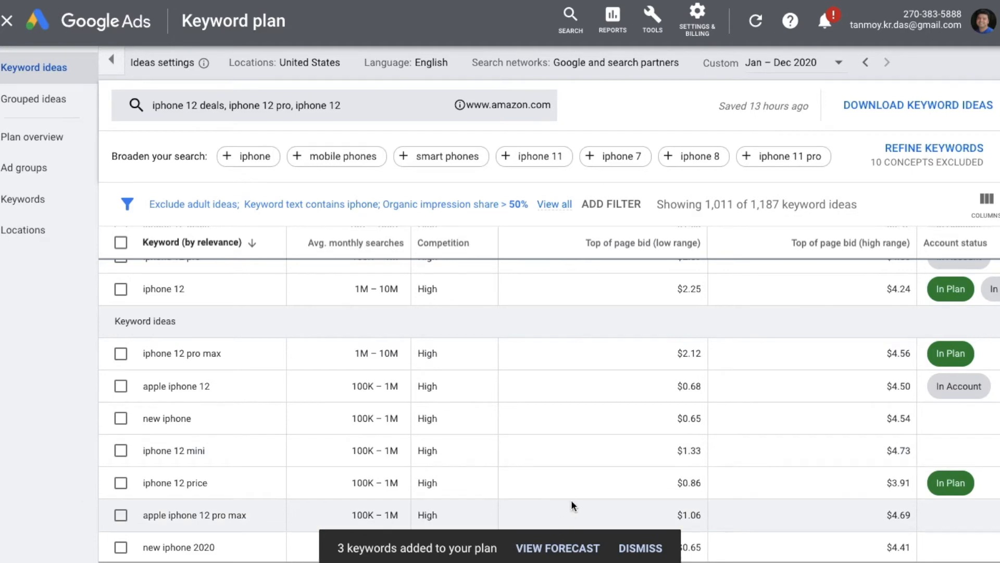
pyautogui.click(554, 548)
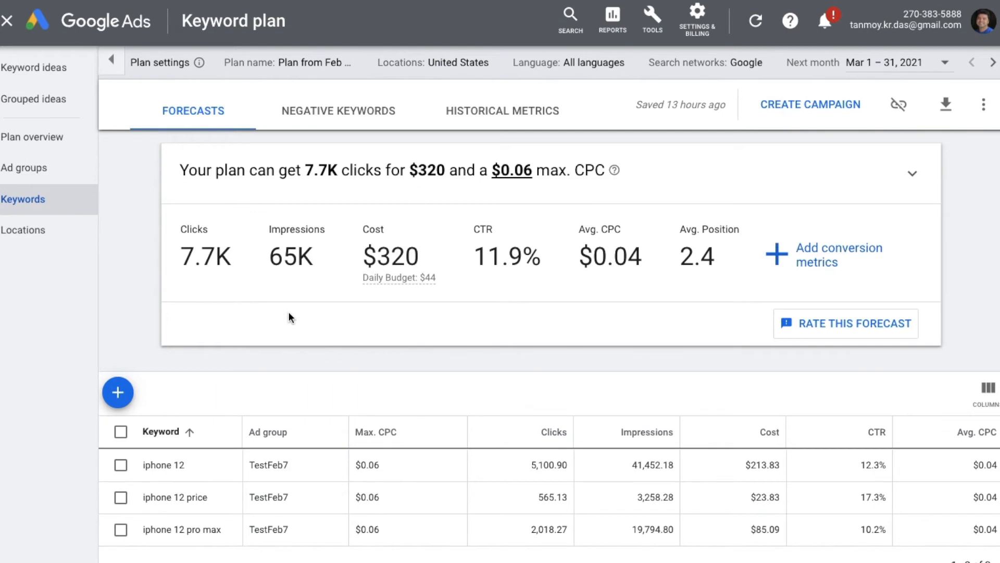
# Add conversion metrics to the plan forecast with a 1% conversion rate and $699 value per conversion, and review the conversion figures
pyautogui.doubleClick(206, 257)
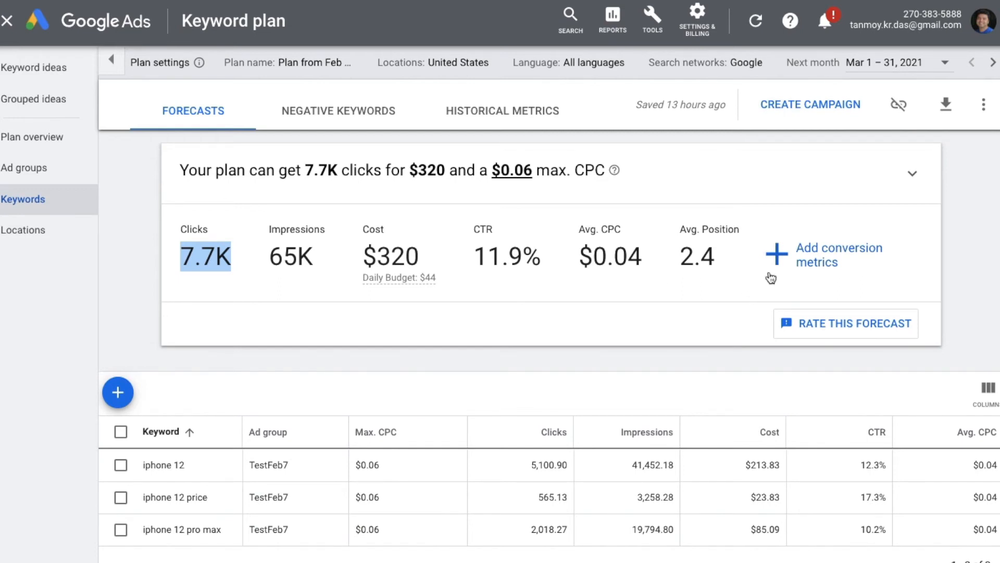
pyautogui.click(823, 265)
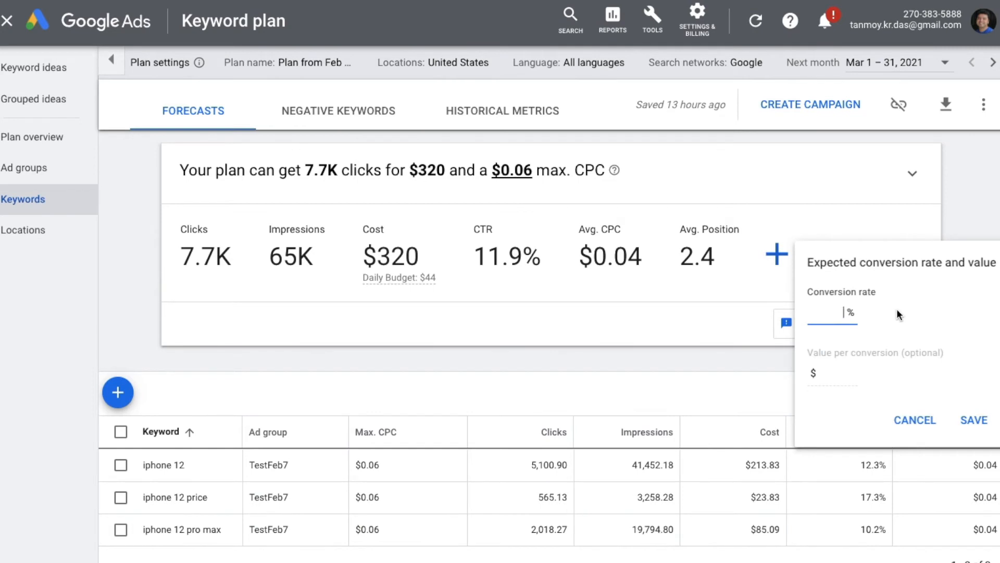
pyautogui.write('1')
pyautogui.click(850, 370)
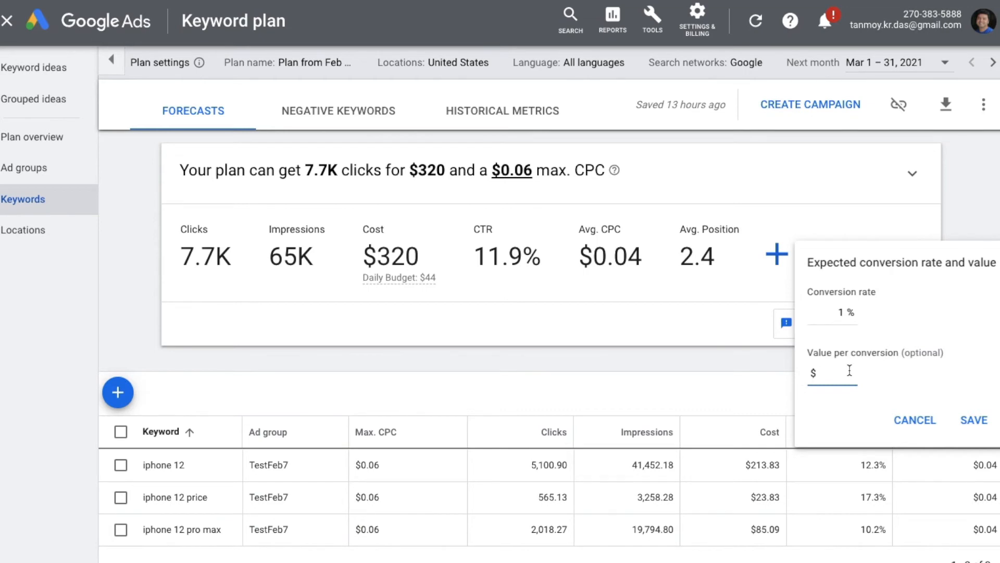
pyautogui.write('699')
pyautogui.click(974, 420)
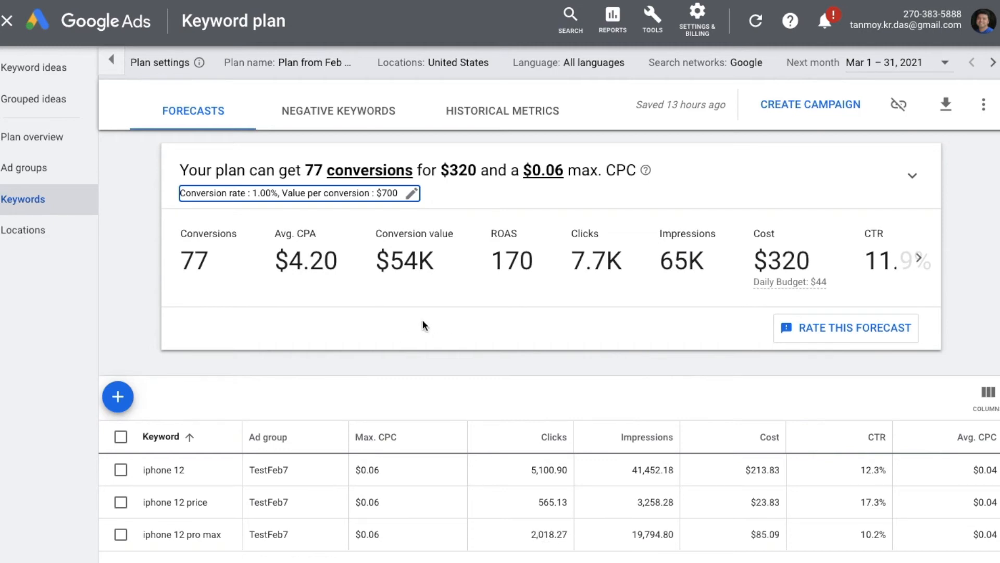
pyautogui.doubleClick(191, 256)
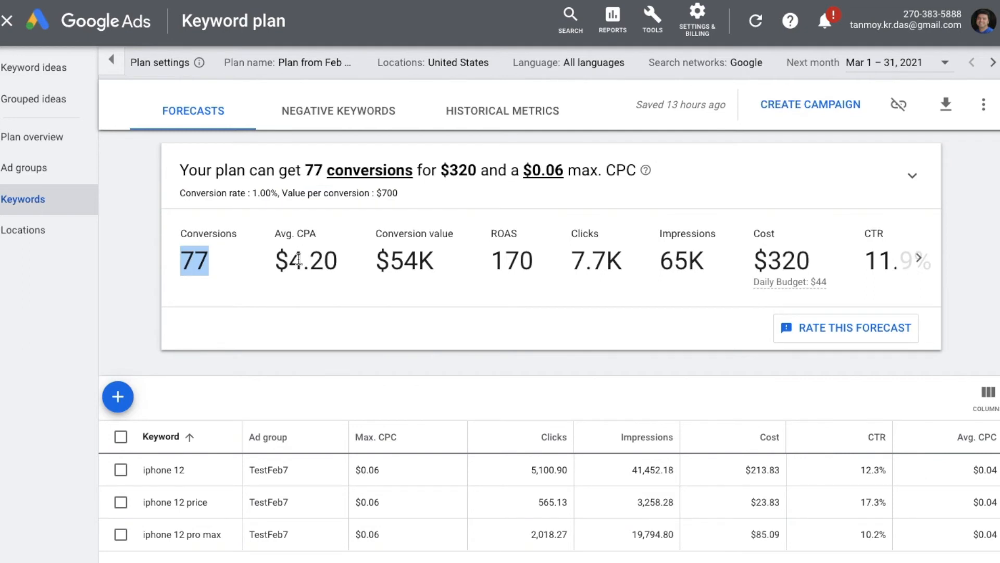
pyautogui.doubleClick(411, 266)
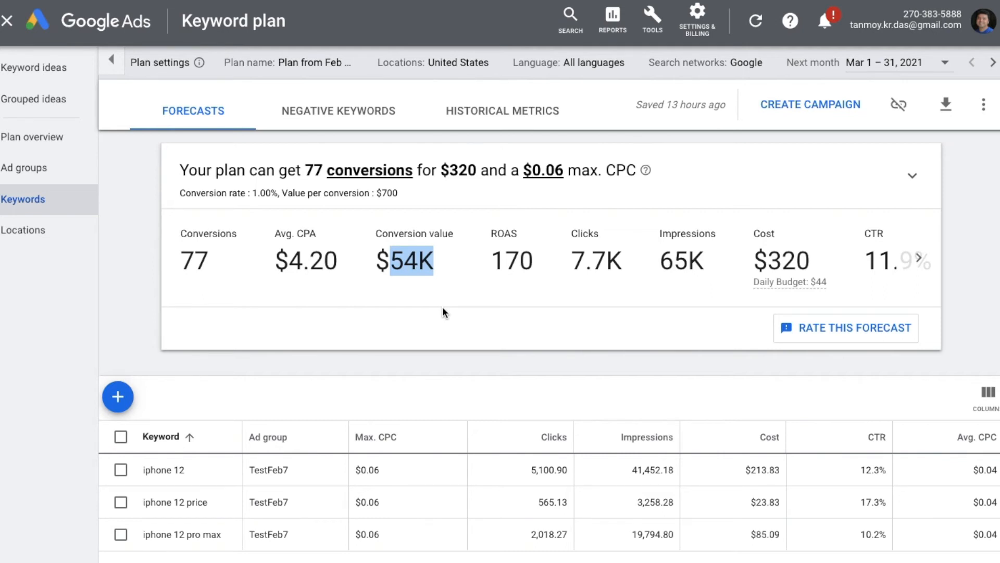
# Set a keyword-specific max. CPC of $0.10 for iphone 12 price
pyautogui.scroll(-1, 511, 350)
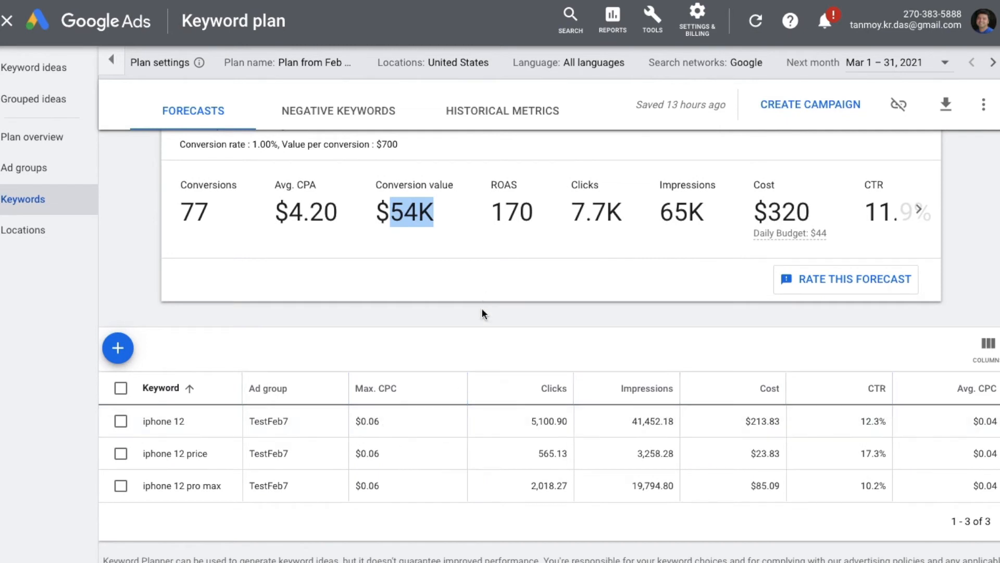
pyautogui.scroll(1, 483, 309)
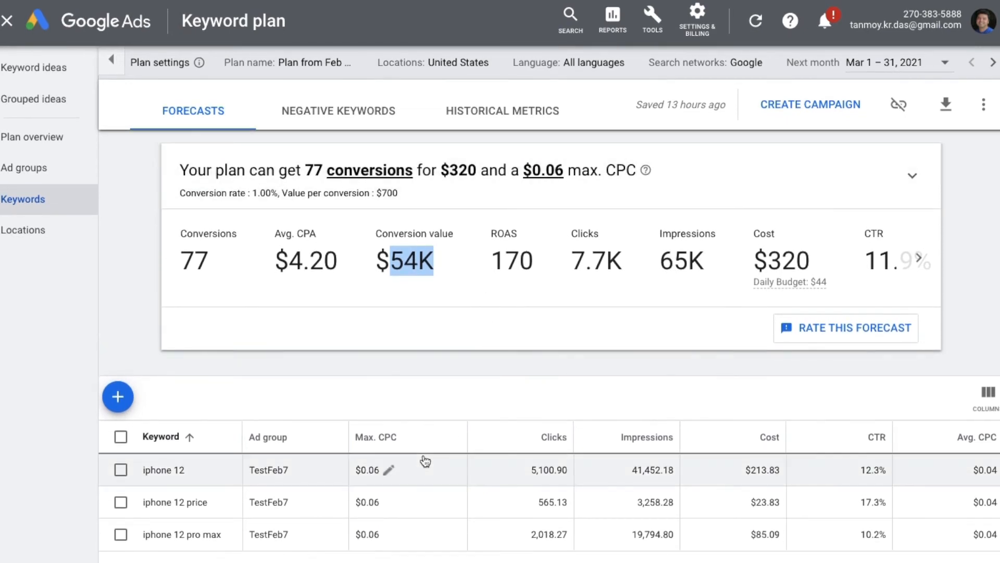
pyautogui.scroll(-1, 445, 377)
pyautogui.scroll(-1, 444, 373)
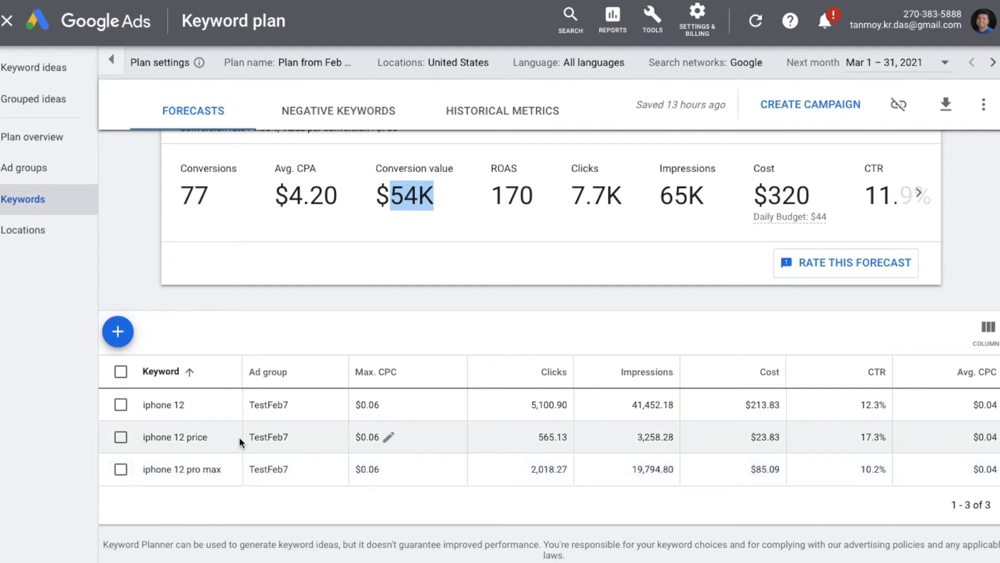
pyautogui.click(398, 439)
pyautogui.write('.')
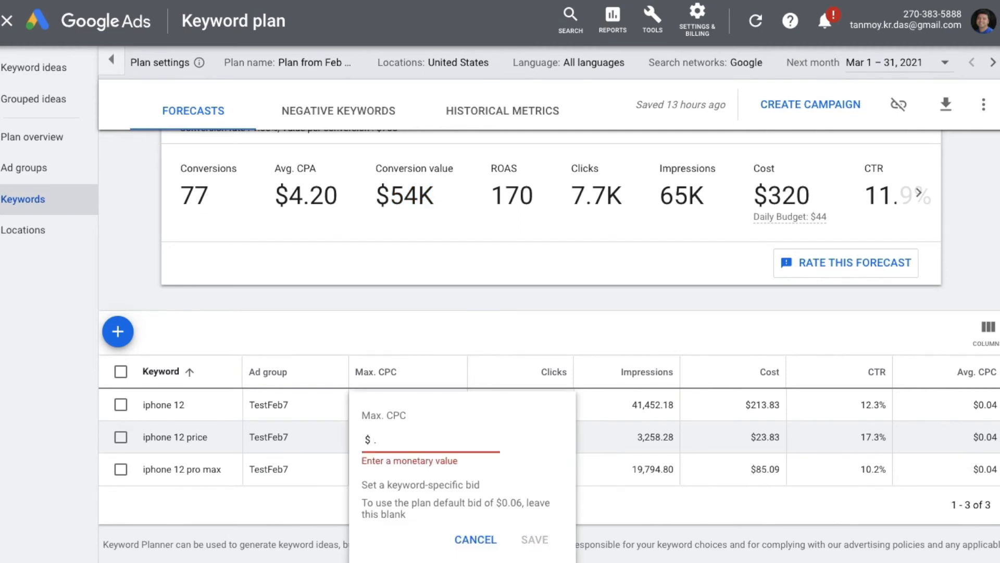
pyautogui.write('10')
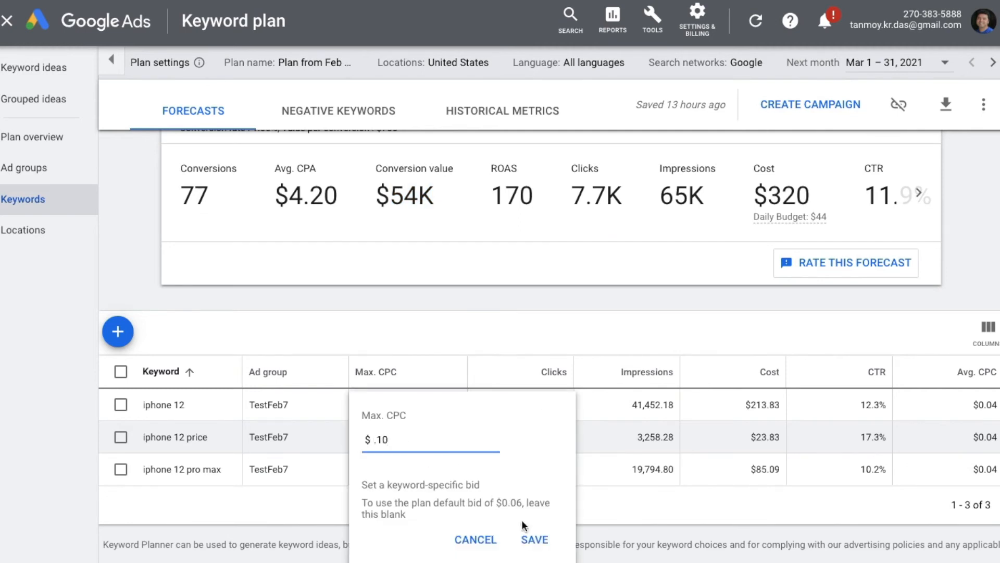
pyautogui.click(534, 539)
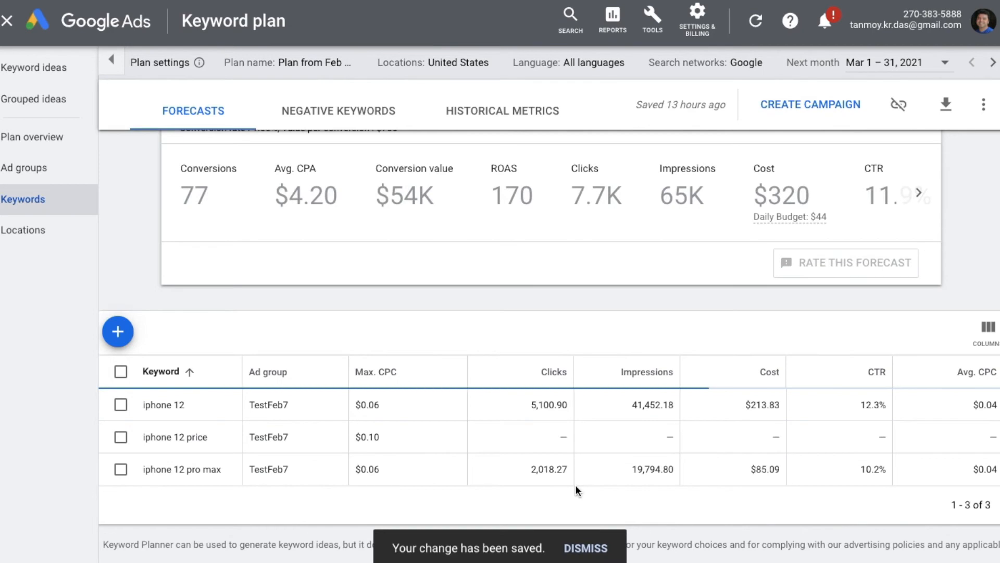
pyautogui.scroll(-1, 575, 487)
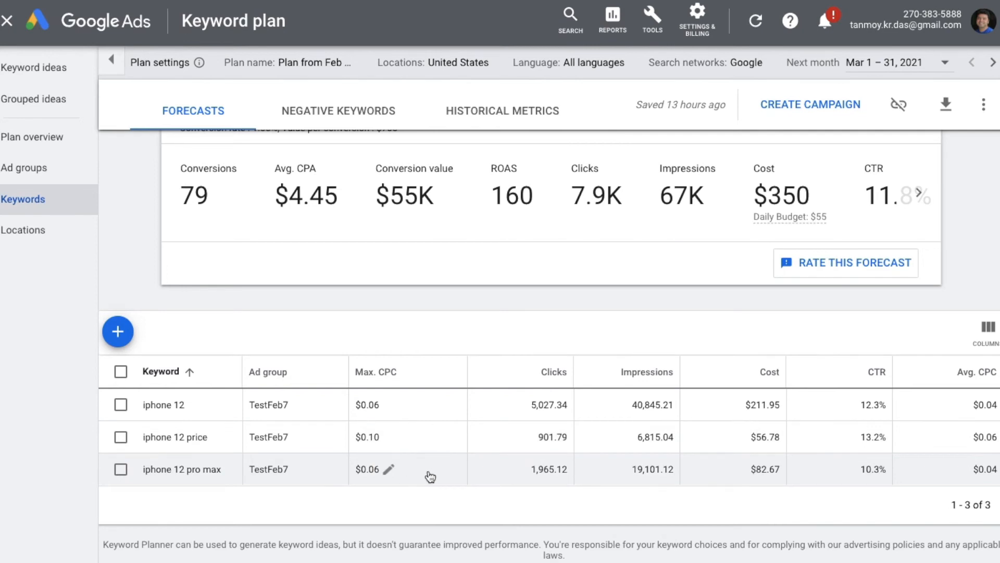
# Set a keyword-specific max. CPC of $0.80 for iphone 12 pro max and review the updated plan forecast
pyautogui.click(399, 472)
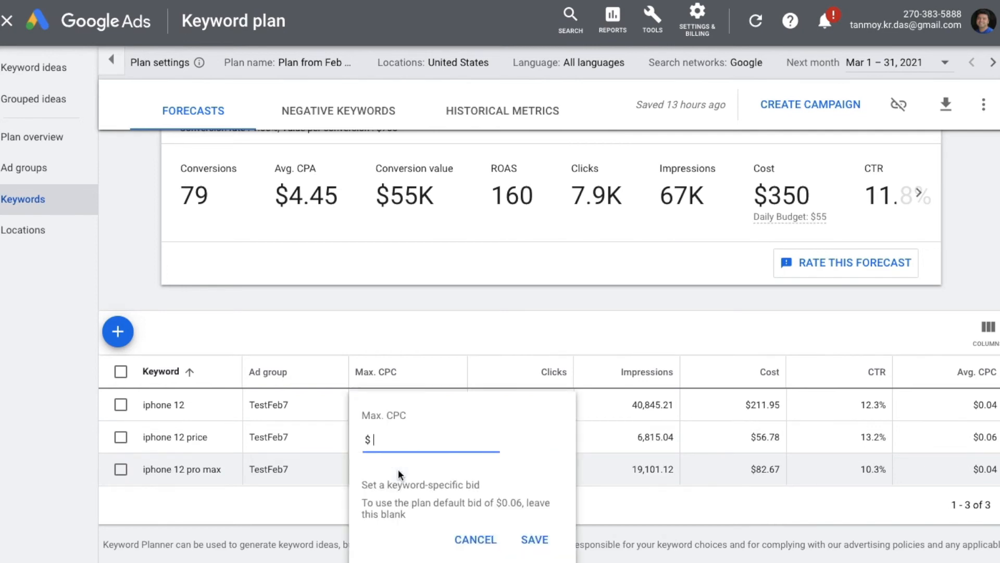
pyautogui.write('.80')
pyautogui.click(532, 537)
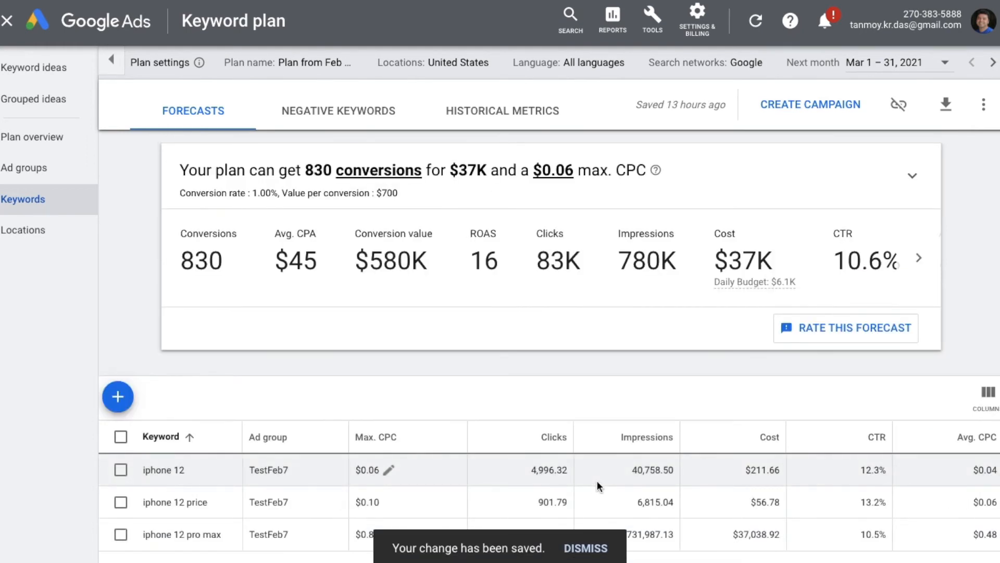
pyautogui.scroll(-1, 597, 481)
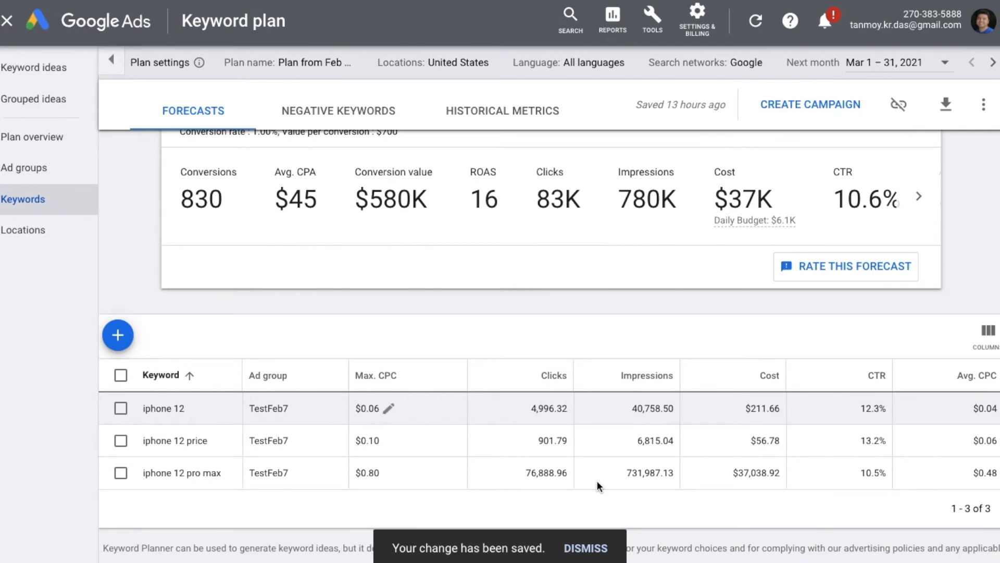
pyautogui.scroll(1, 597, 480)
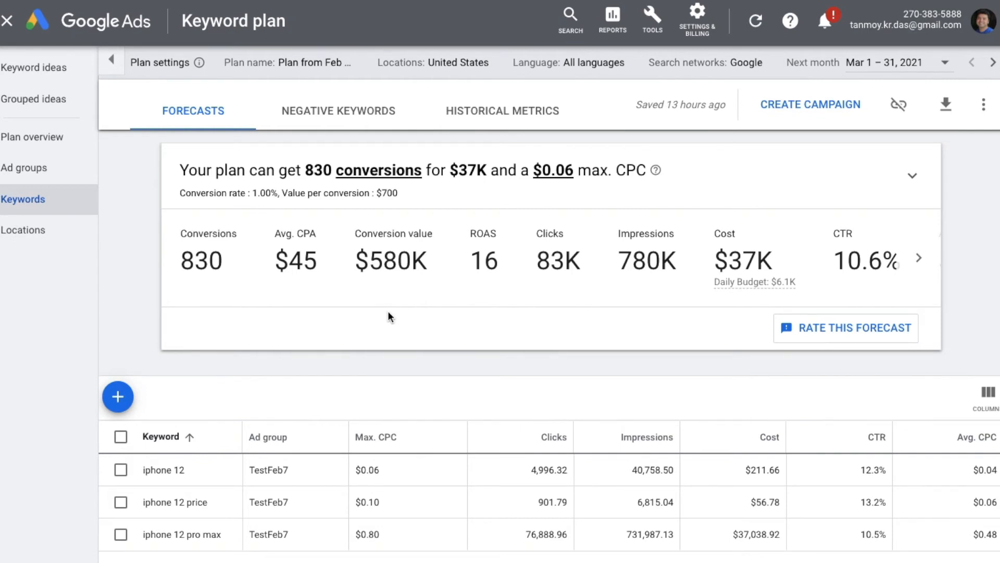
# Add repair to the plan as an exact match negative keyword
pyautogui.click(352, 126)
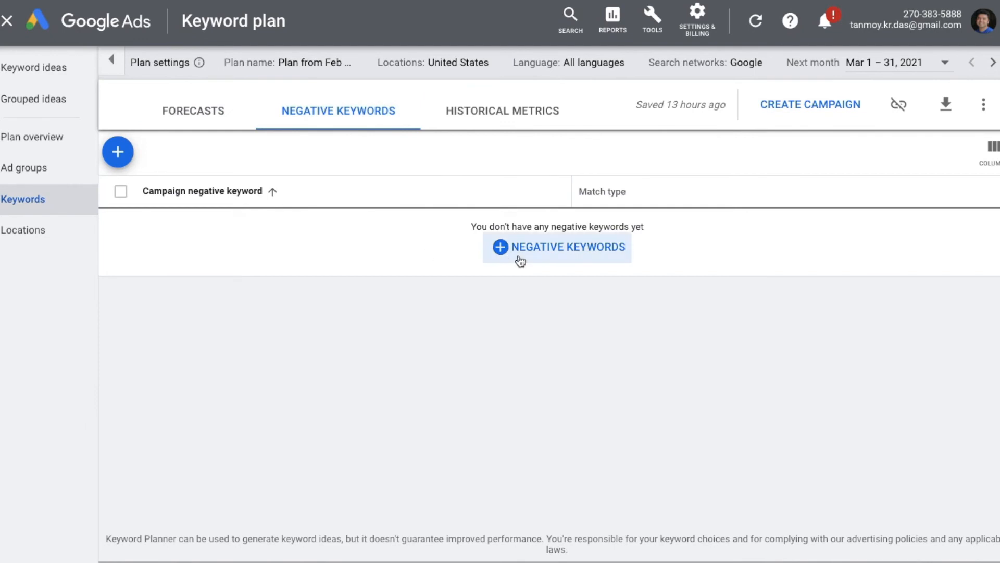
pyautogui.click(520, 258)
pyautogui.click(394, 205)
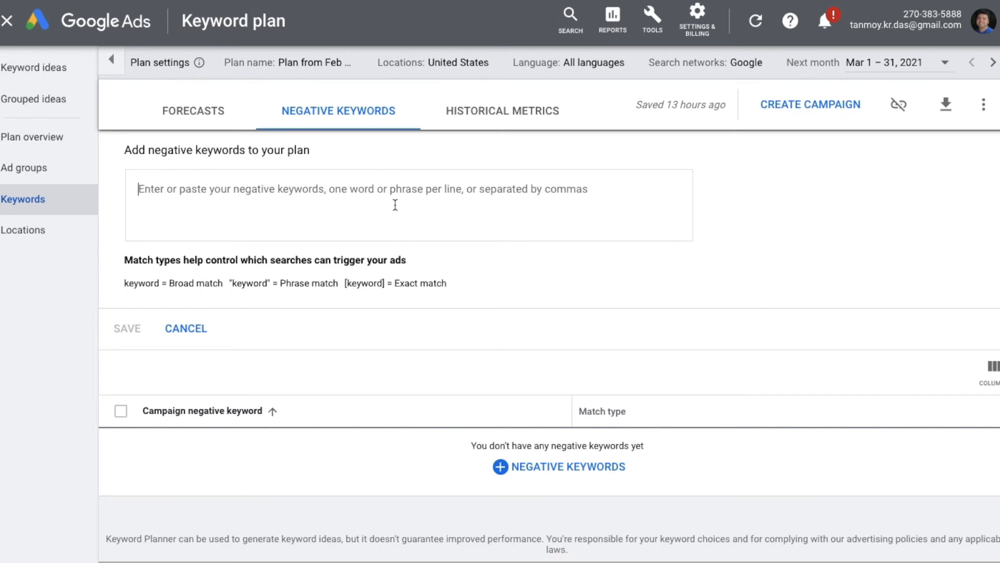
pyautogui.write('[re[air')
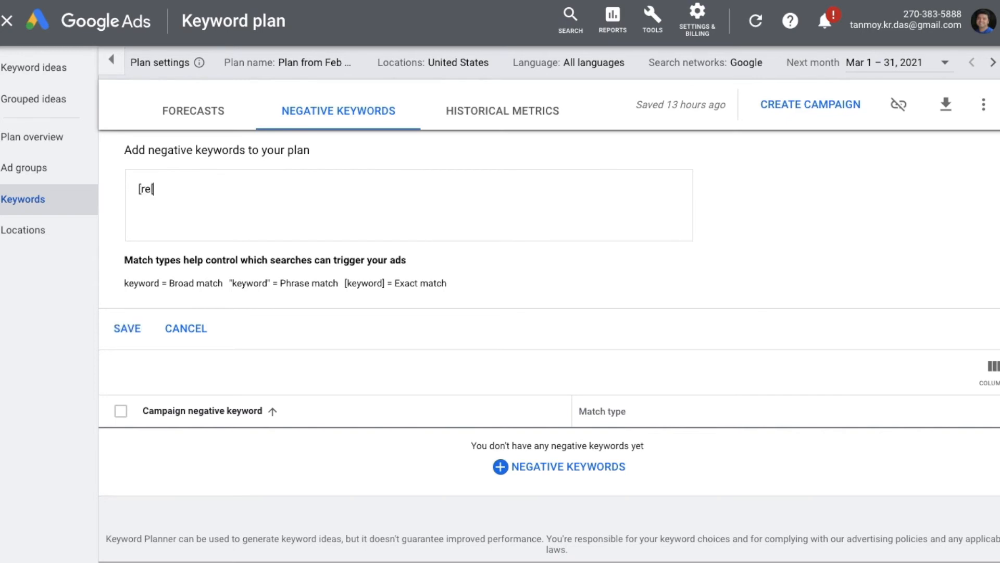
pyautogui.press('BackSpace')
pyautogui.press('BackSpace')
pyautogui.press('BackSpace')
pyautogui.press('BackSpace')
pyautogui.write('pair]')
pyautogui.click(137, 339)
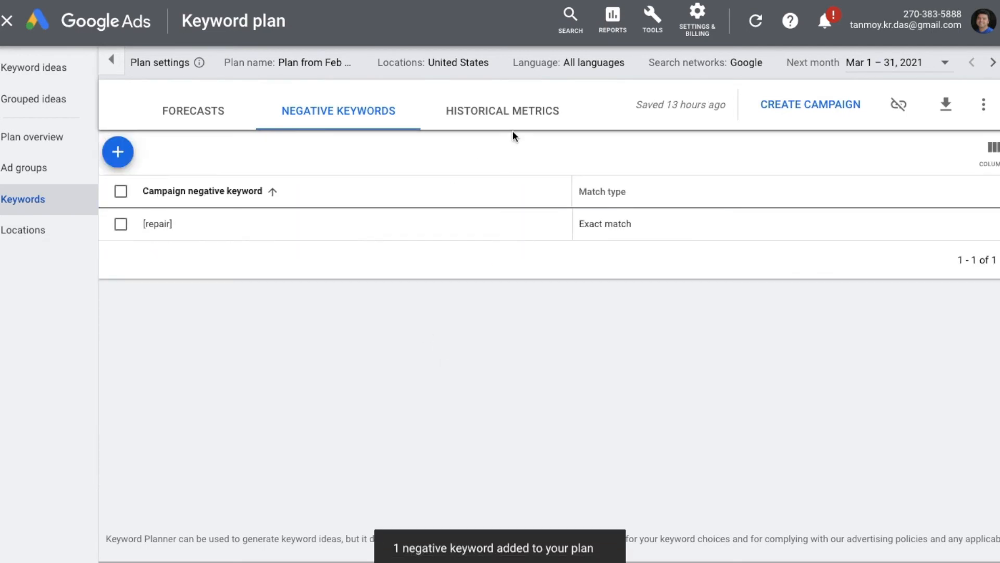
# Examine the keywords' historical metrics and the plan's location forecasts with its targeted locations, returning to the keyword forecasts
pyautogui.click(532, 126)
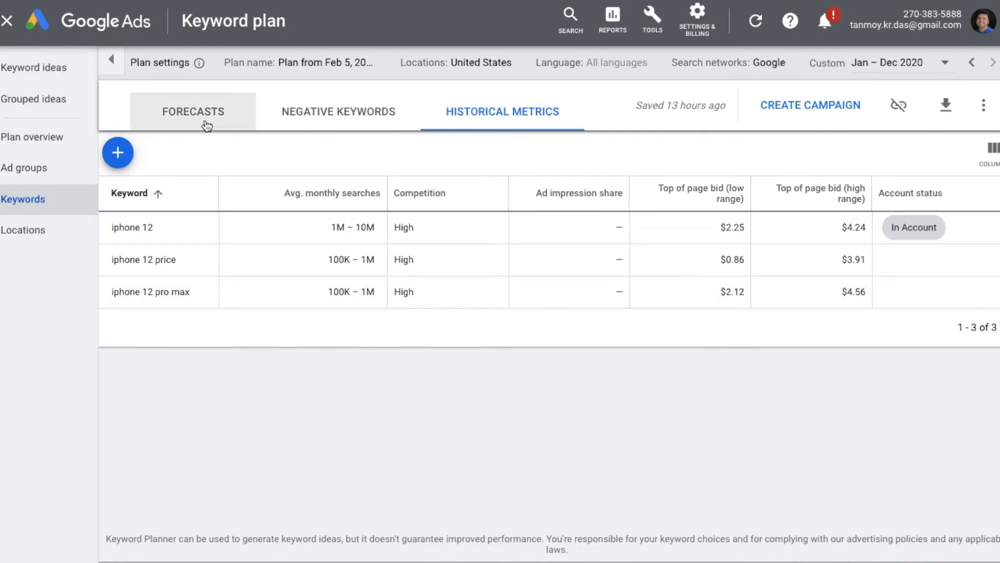
pyautogui.click(203, 119)
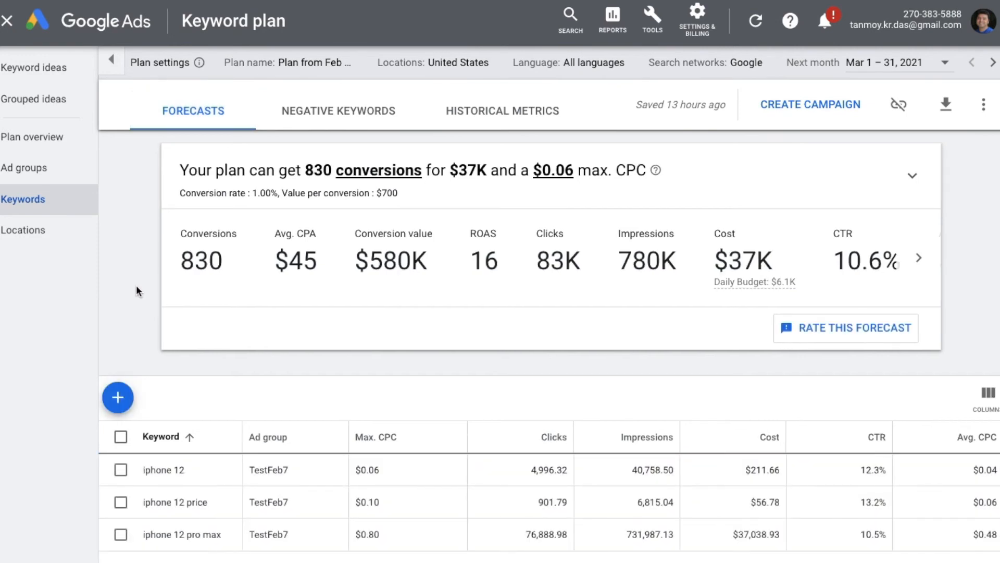
pyautogui.click(41, 239)
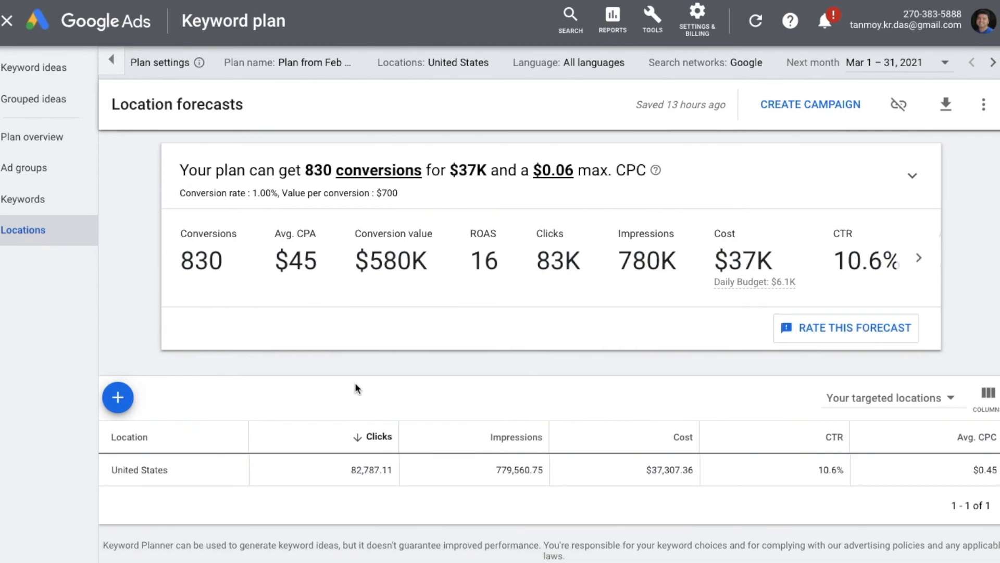
pyautogui.click(123, 399)
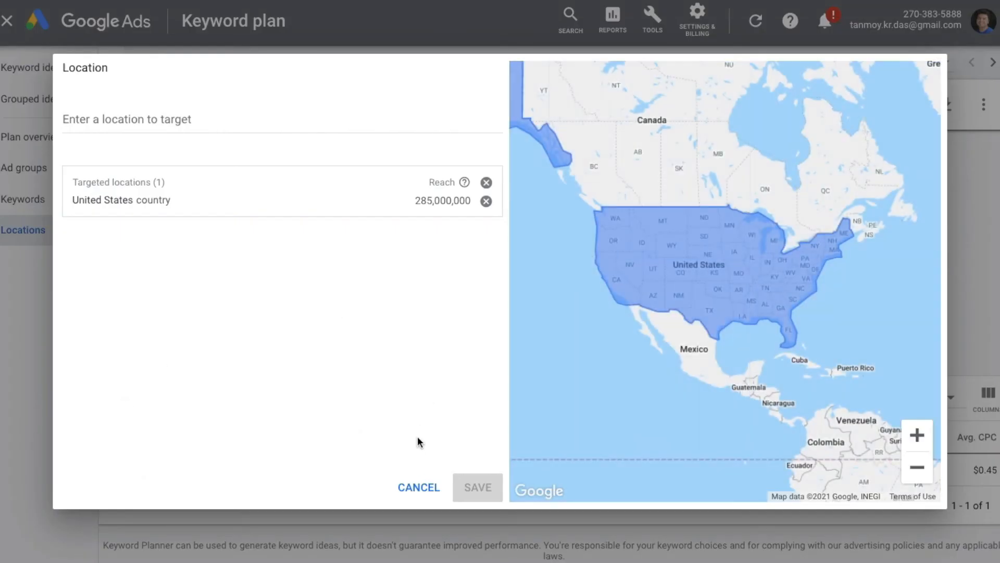
pyautogui.click(418, 488)
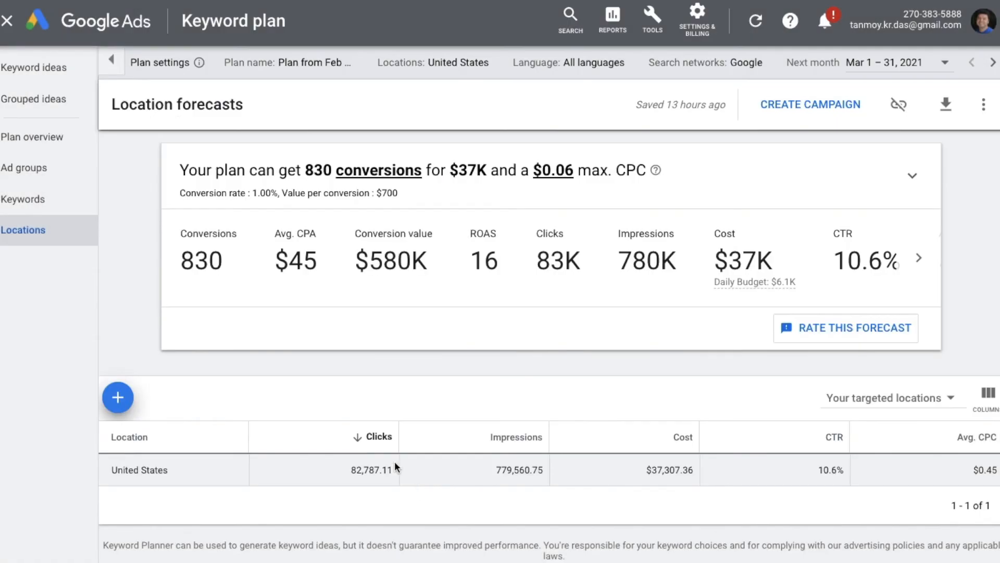
pyautogui.click(56, 209)
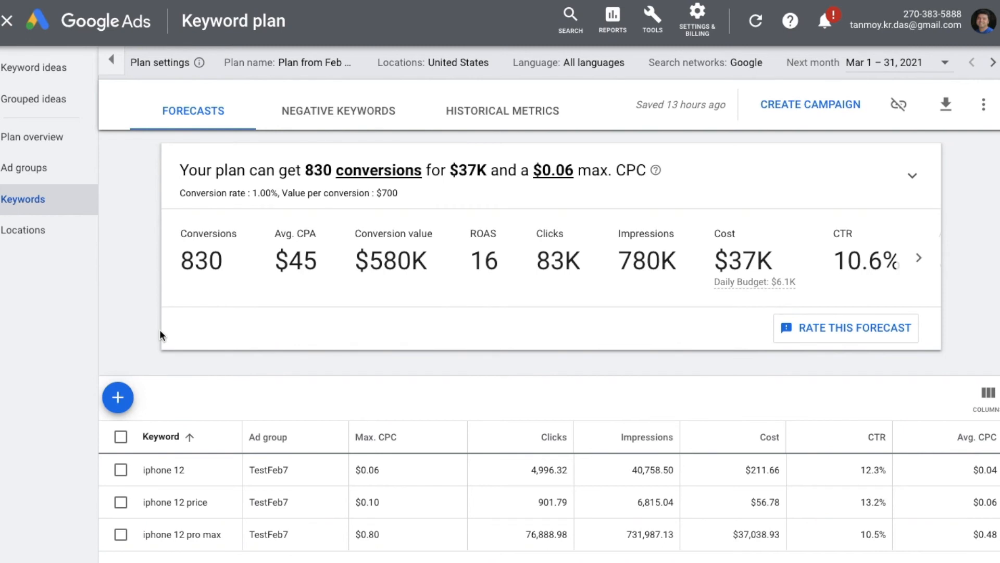
# Create a campaign named TestFeb567 from the plan with a custom average daily budget of $6000
pyautogui.click(828, 117)
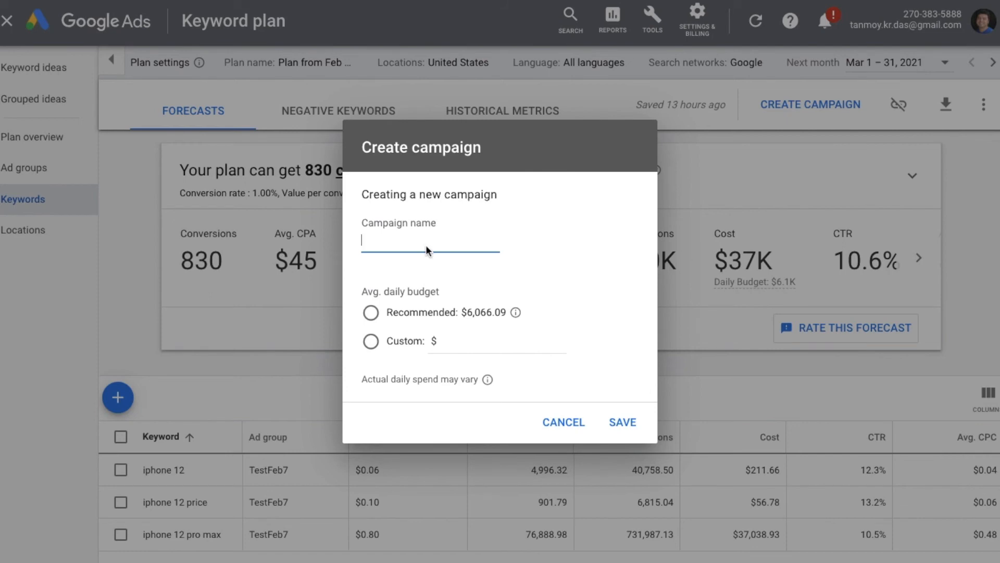
pyautogui.write('TestFeb567')
pyautogui.click(371, 342)
pyautogui.click(496, 341)
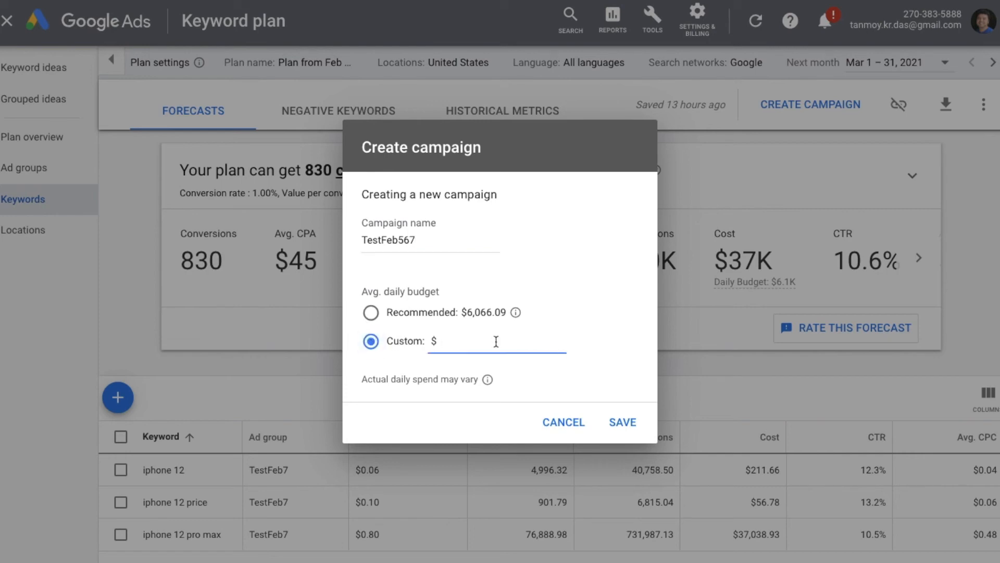
pyautogui.write('6000')
pyautogui.click(625, 423)
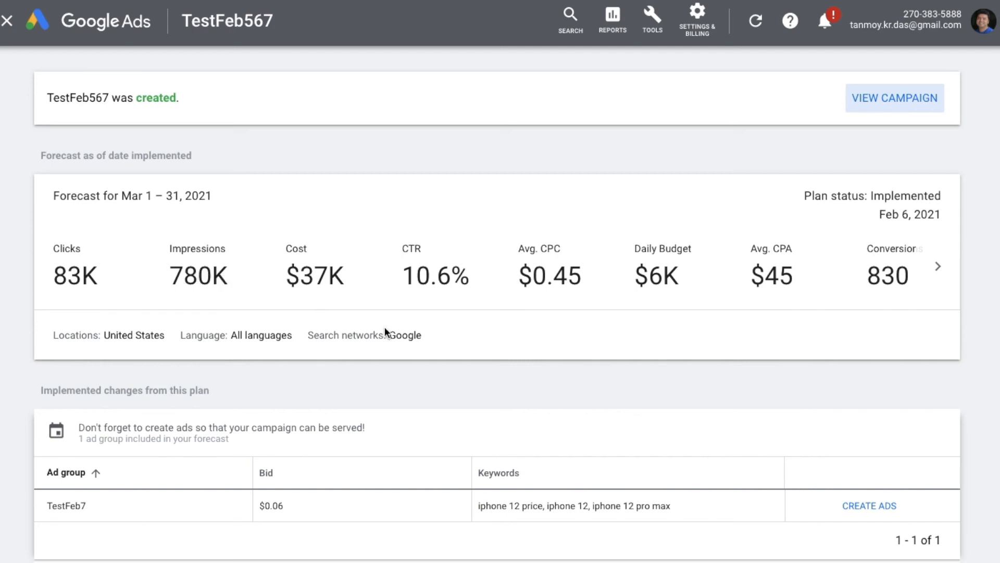
pyautogui.scroll(-1, 475, 376)
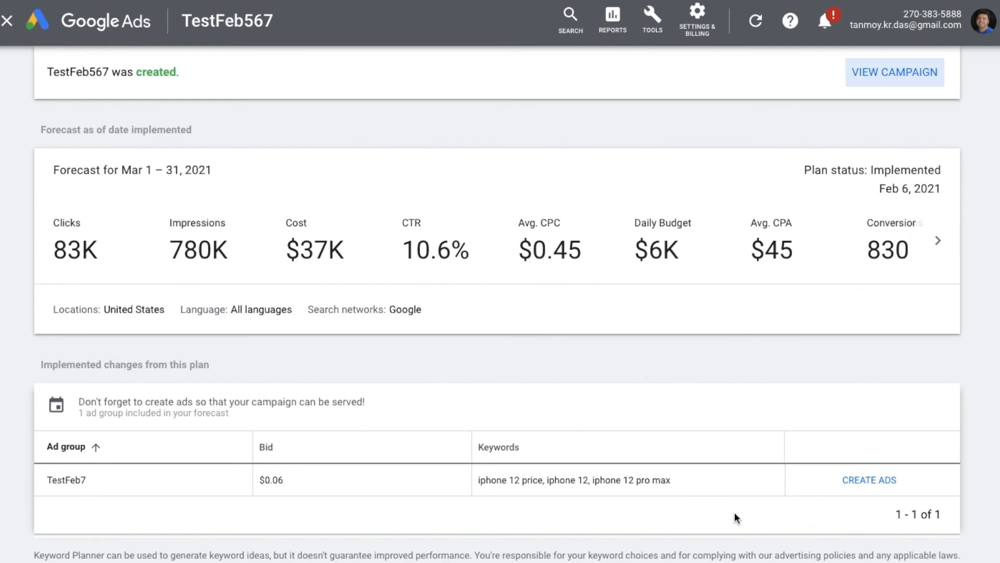
pyautogui.click(874, 482)
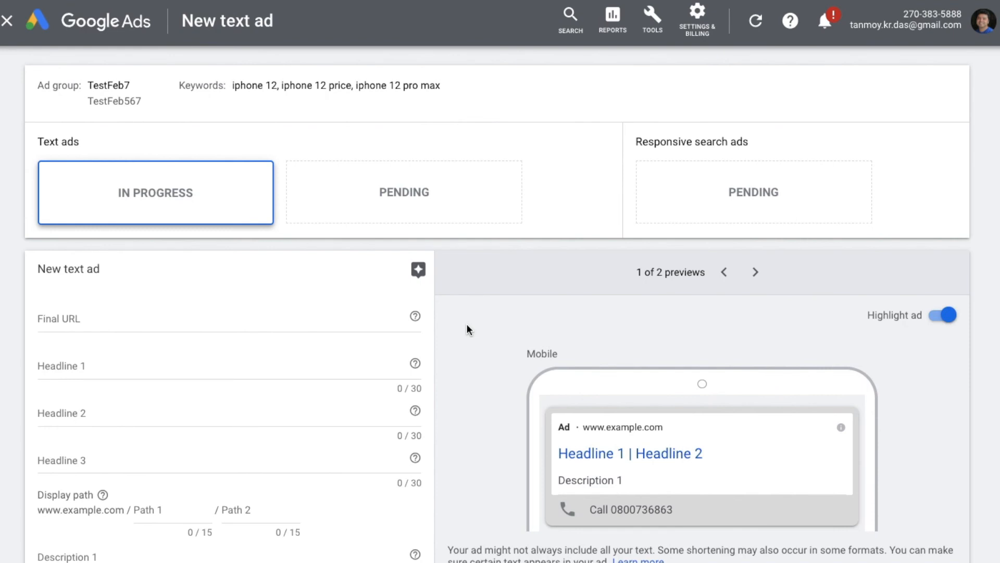
pyautogui.click(209, 325)
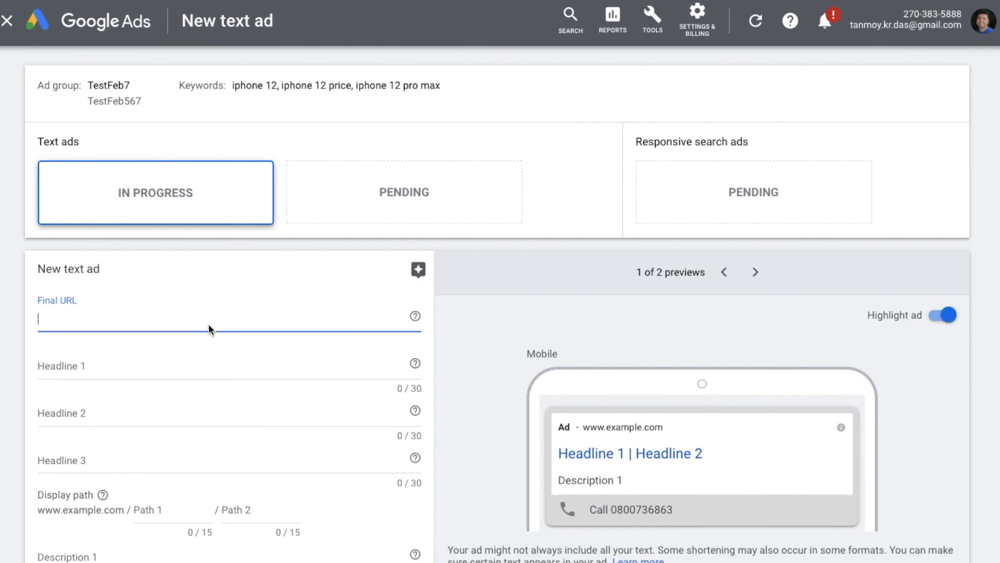
pyautogui.write('www.amazo')
pyautogui.press('BackSpace')
pyautogui.press('BackSpace')
pyautogui.press('BackSpace')
pyautogui.write('azo')
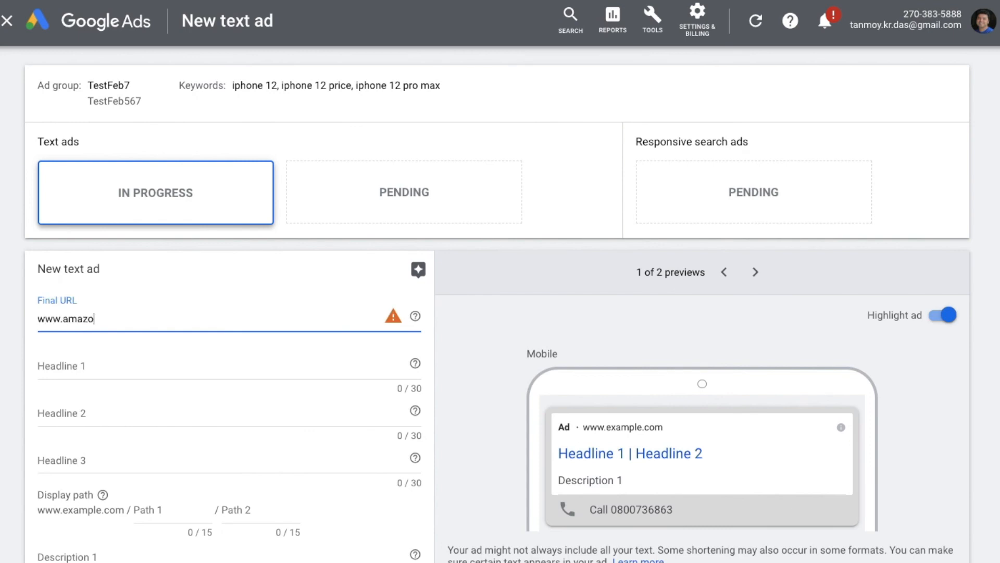
pyautogui.write('n.com/iphones')
# Set the text ad's Headline 1 to "Best Deals Available Here."
pyautogui.press('Tab')
pyautogui.press('Tab')
pyautogui.write('Best Deals V')
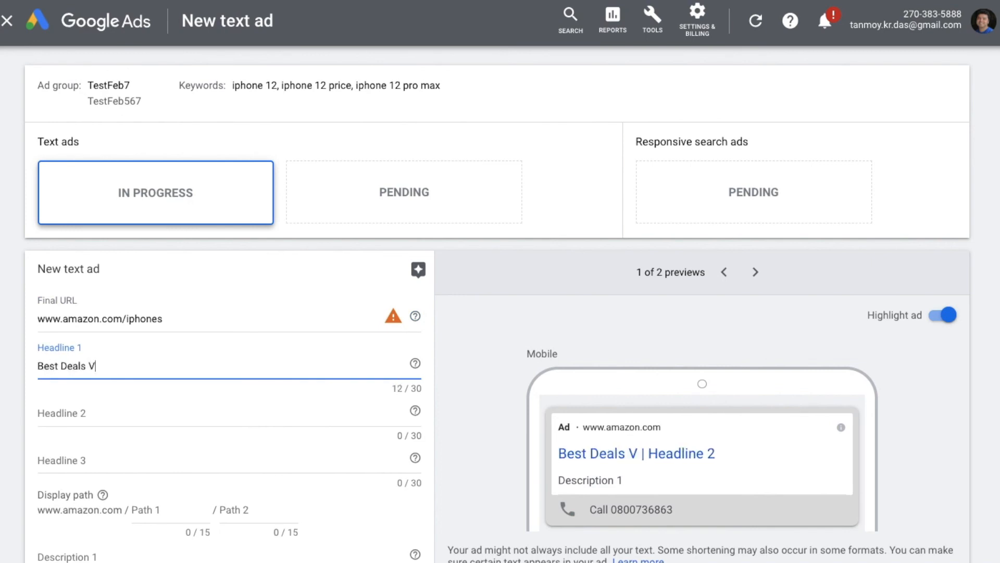
pyautogui.press('BackSpace')
pyautogui.write('Available Hete.')
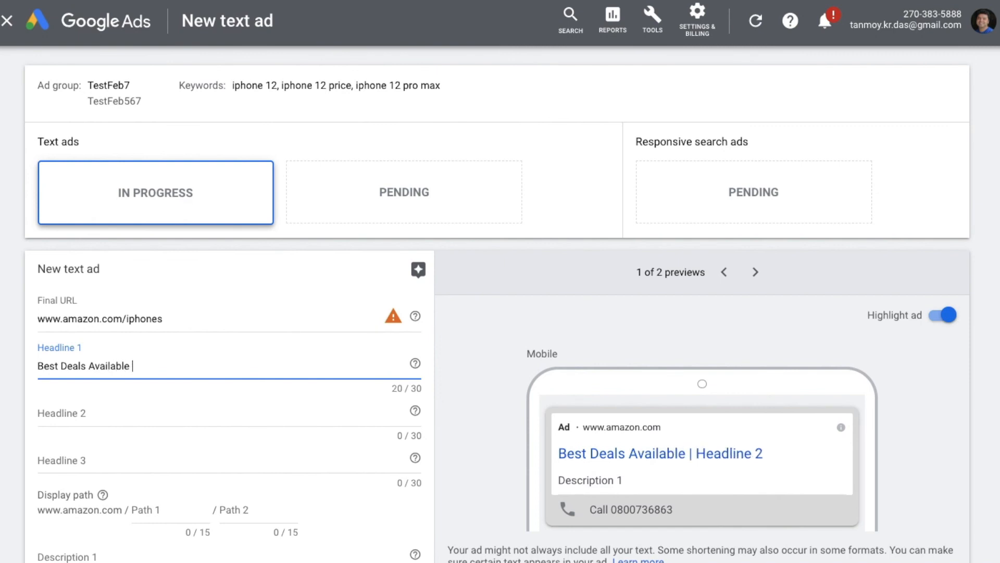
pyautogui.press('BackSpace')
pyautogui.press('BackSpace')
pyautogui.press('BackSpace')
pyautogui.write('ere')
pyautogui.press('BackSpace')
pyautogui.press('BackSpace')
pyautogui.press('BackSpace')
pyautogui.write('re.')
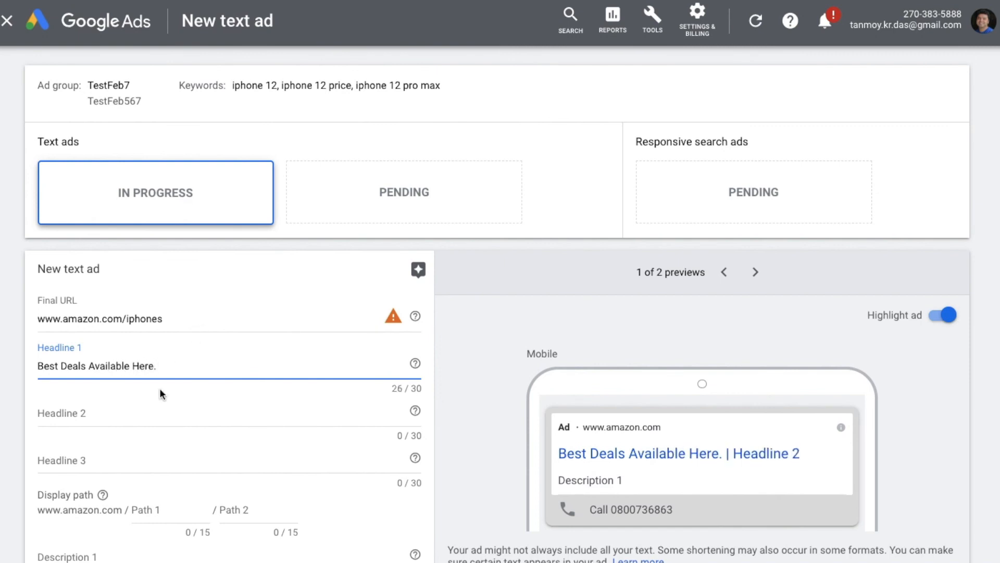
# Set the text ad's Headline 2 to "Come Today And Get Best Deals."
pyautogui.click(136, 414)
pyautogui.write('Come To')
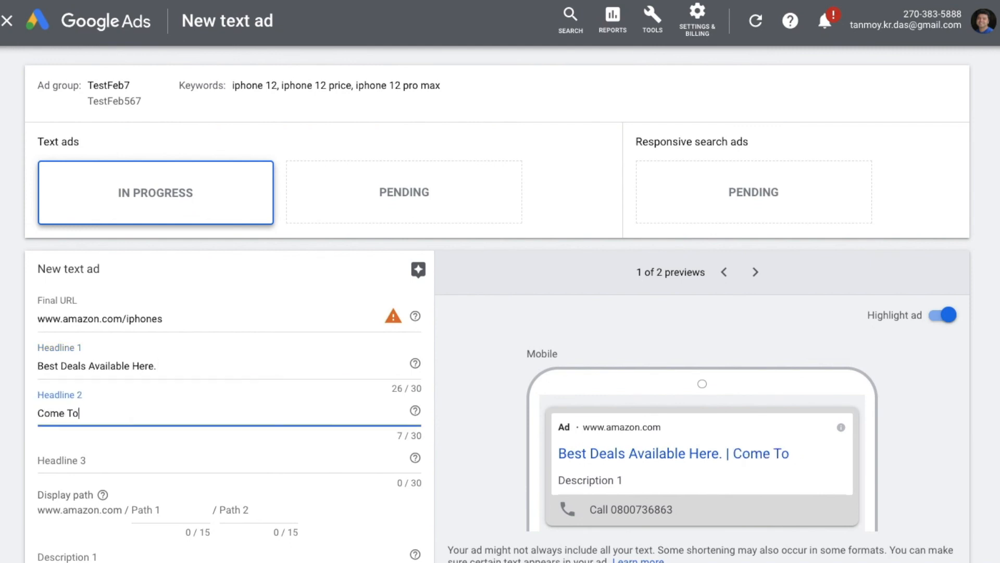
pyautogui.write('day And')
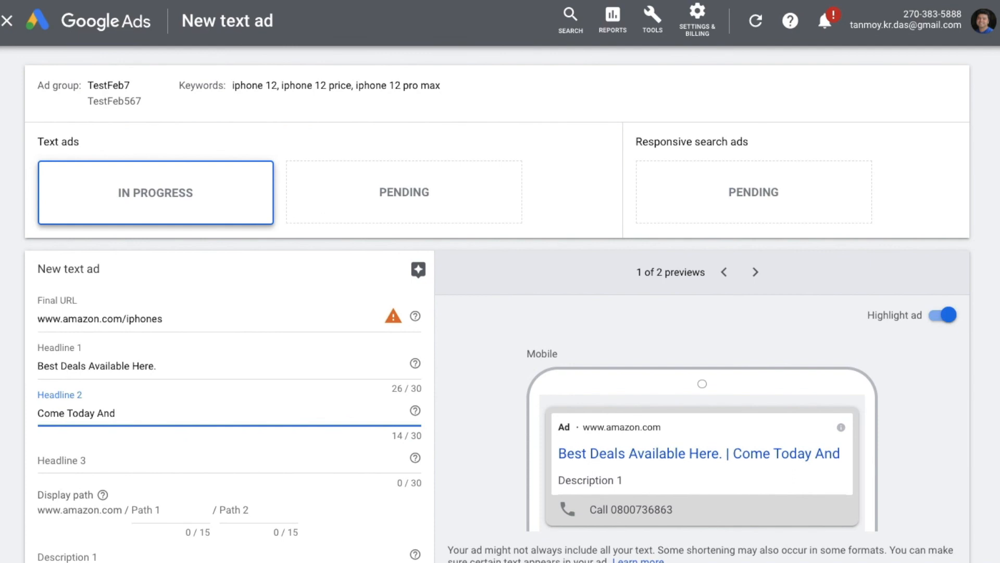
pyautogui.write('Ge')
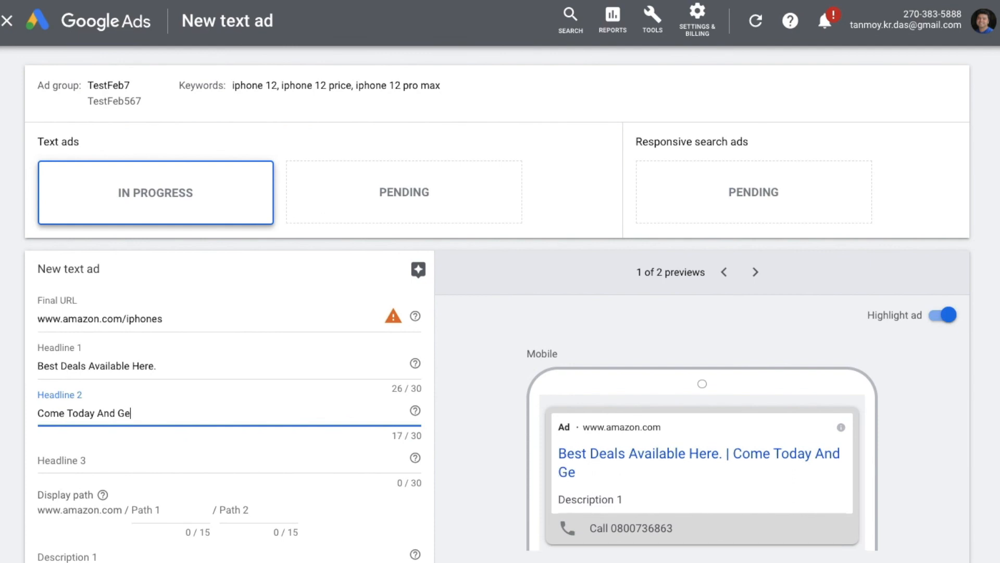
pyautogui.write('t Best Deals.')
# Set the text ad's Headline 3 to "Best iPhone 12 pro Prices."
pyautogui.click(90, 456)
pyautogui.write('Best')
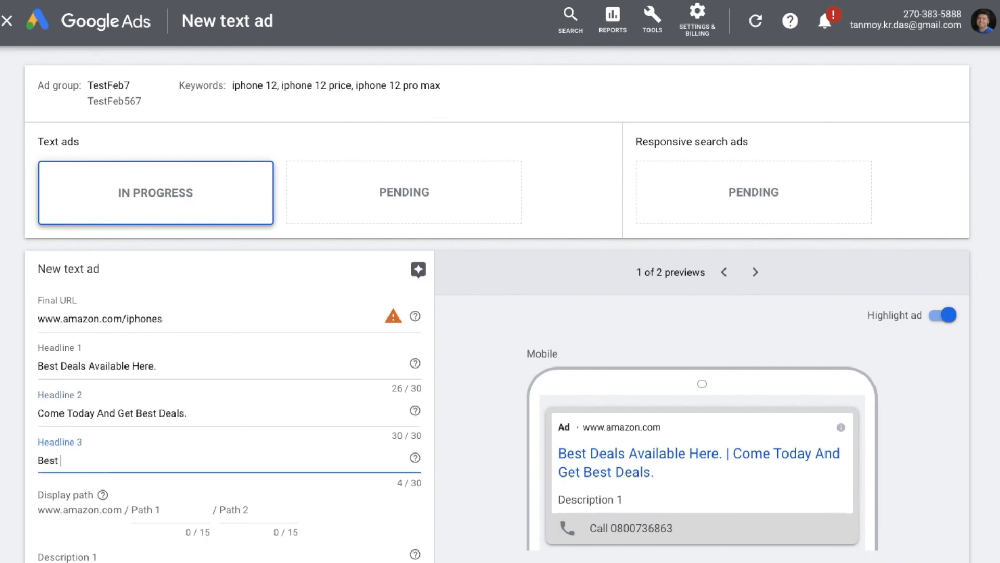
pyautogui.write(' iPhone 12 pro Prices.')
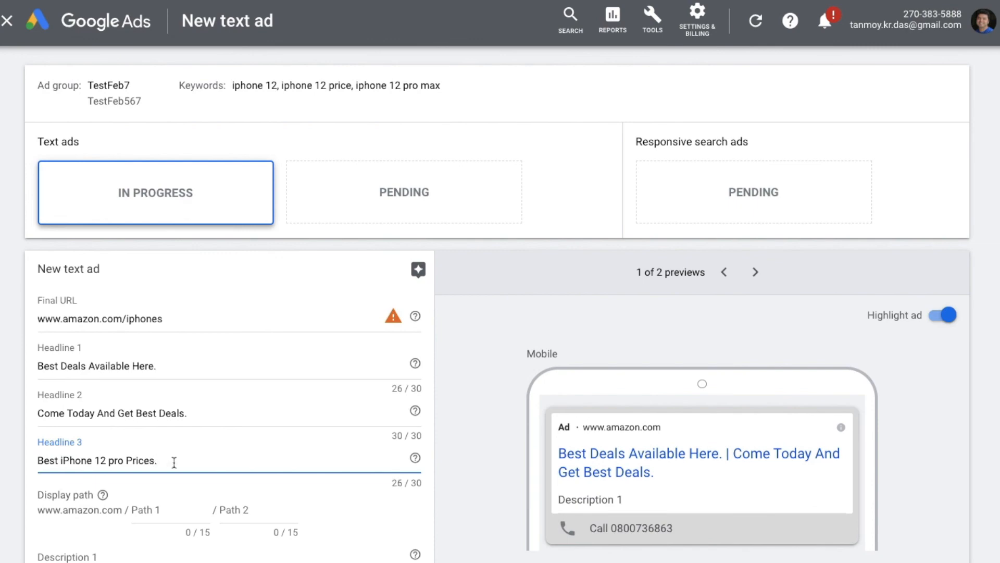
# Fill in the ad's Description 1 with "Best Products Are Great Prices Here."
pyautogui.scroll(-2, 262, 495)
pyautogui.click(135, 448)
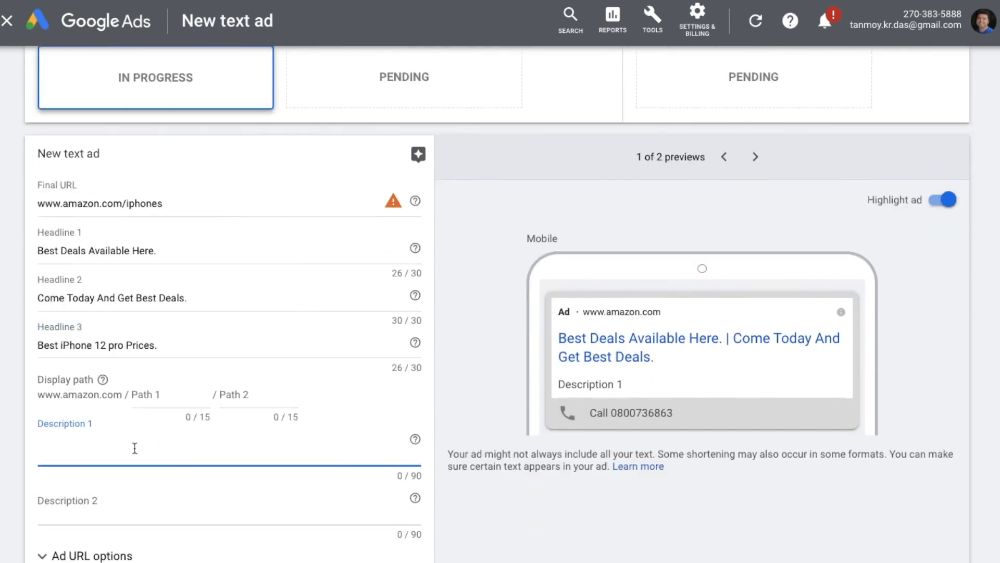
pyautogui.write('Best')
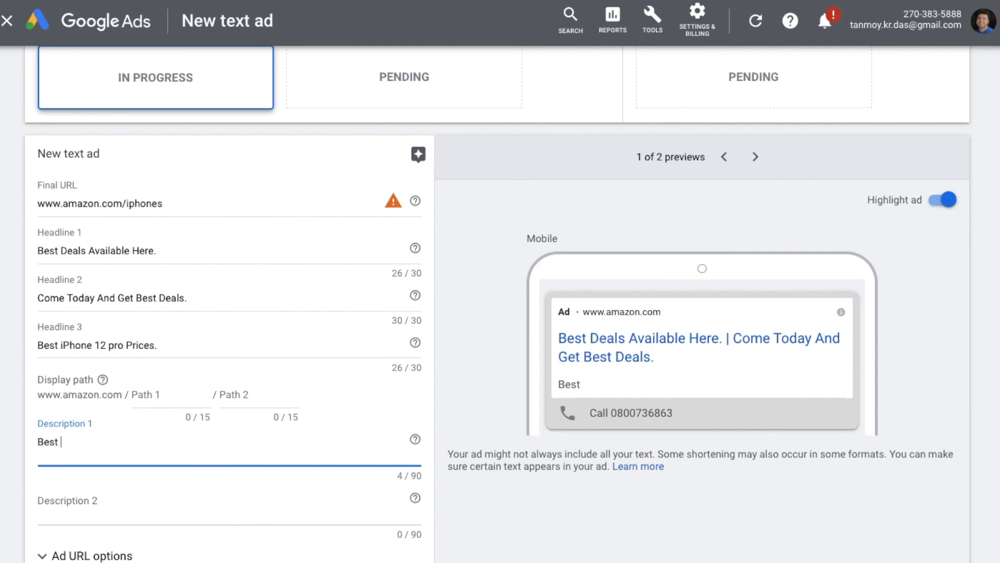
pyautogui.write(' Products')
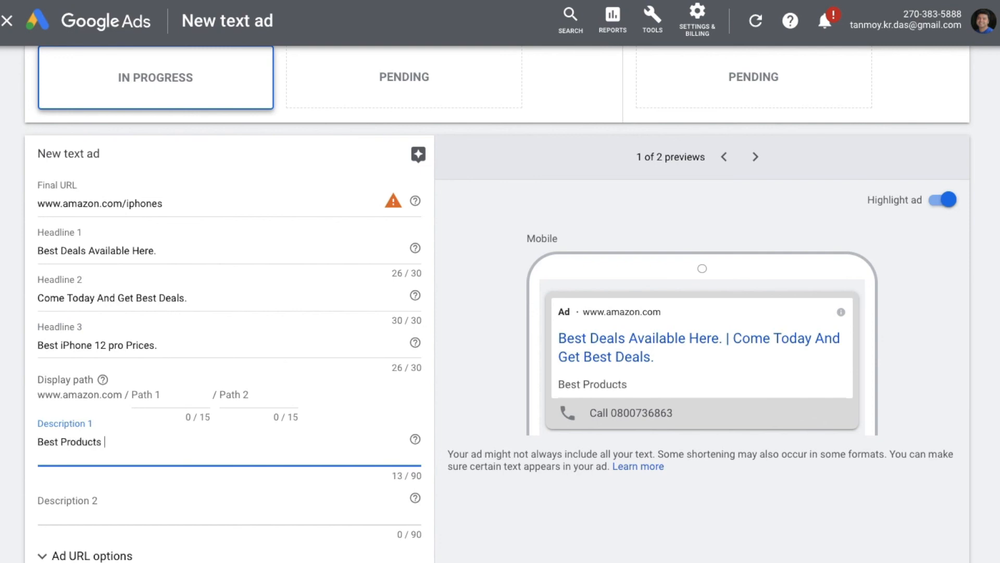
pyautogui.write(' Are Grea')
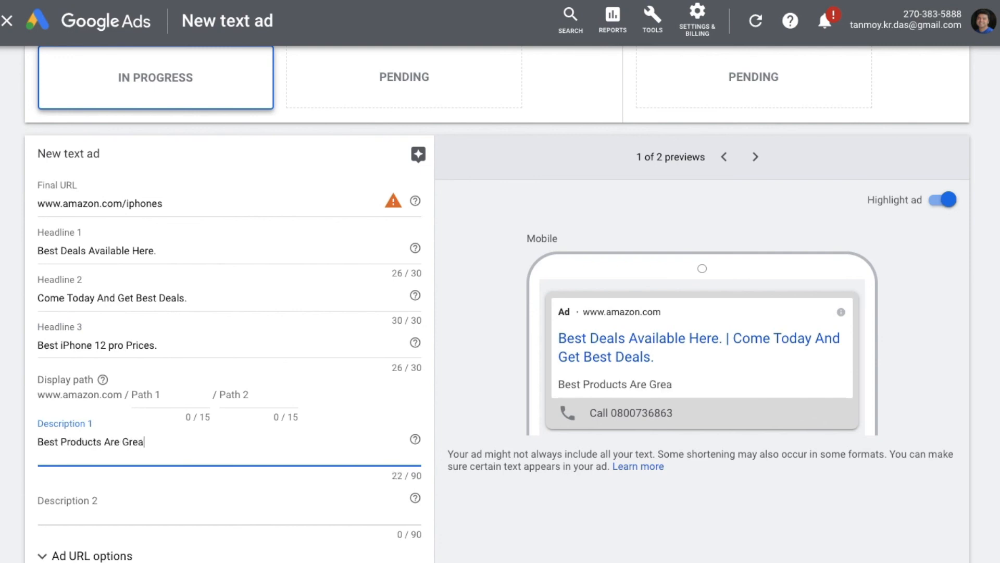
pyautogui.write('t Prices Here.')
# Fill in the ad's Description 2 with "Come Today & Get Best Deals Today." and save the new text ad
pyautogui.click(113, 505)
pyautogui.write('Come Tod')
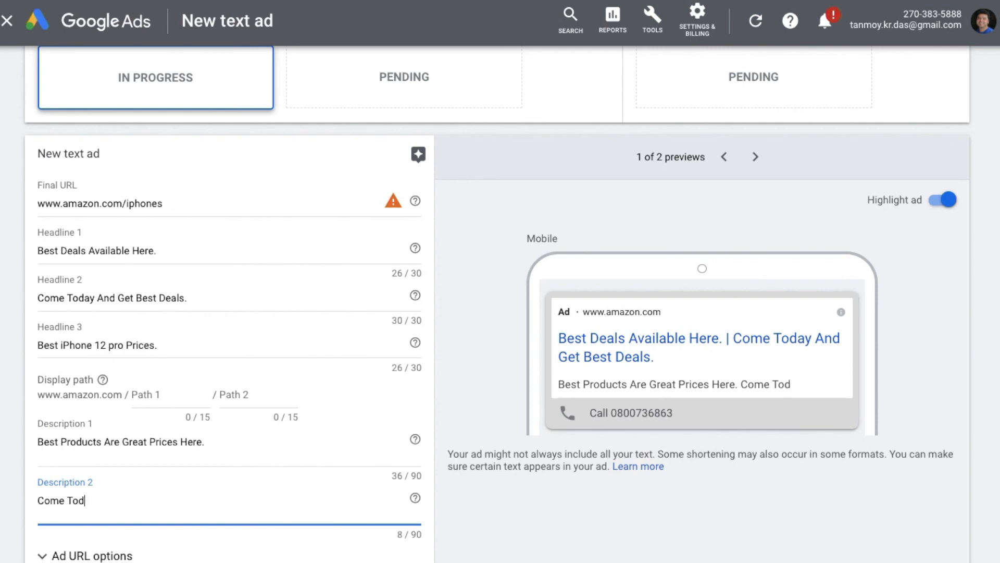
pyautogui.write('ay &')
pyautogui.write('Get')
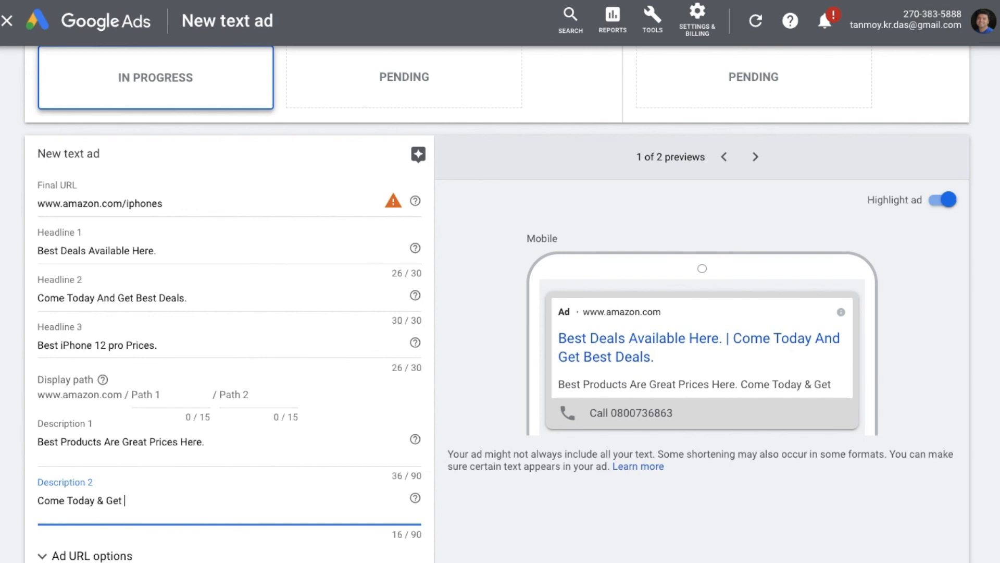
pyautogui.write(' Bes')
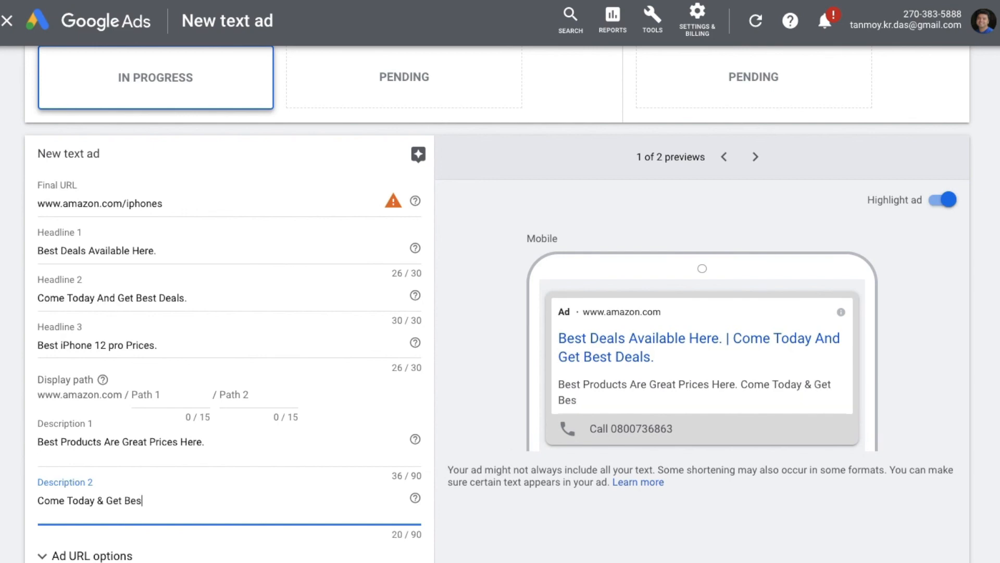
pyautogui.write('t Deals Today')
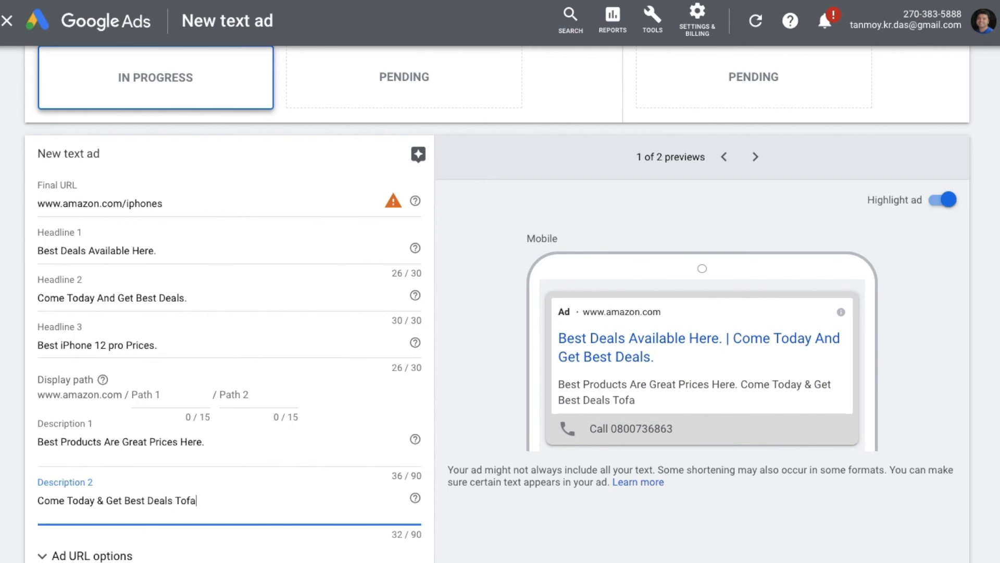
pyautogui.press('BackSpace')
pyautogui.press('BackSpace')
pyautogui.press('BackSpace')
pyautogui.write('day.')
pyautogui.click(459, 498)
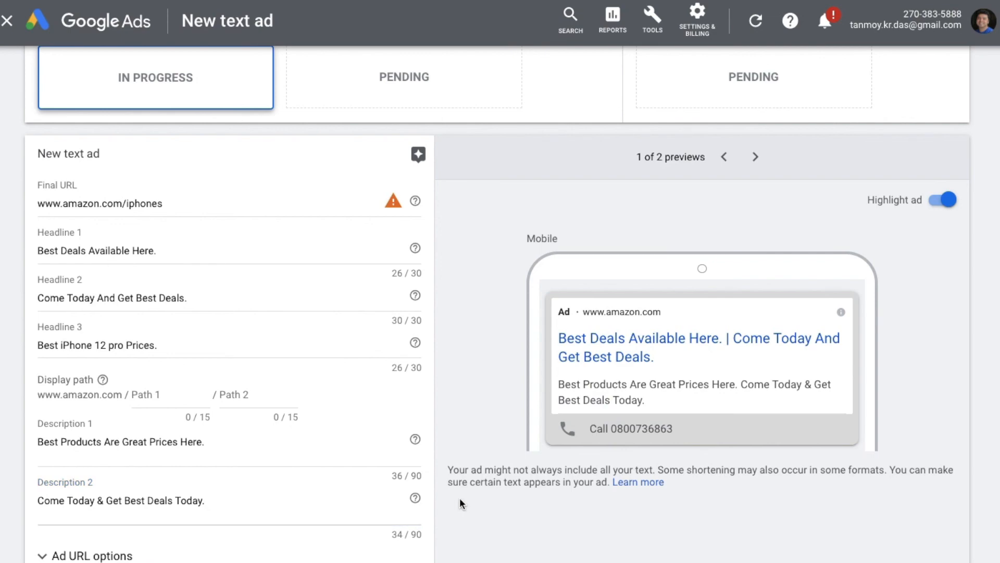
pyautogui.scroll(-2, 459, 498)
pyautogui.click(229, 518)
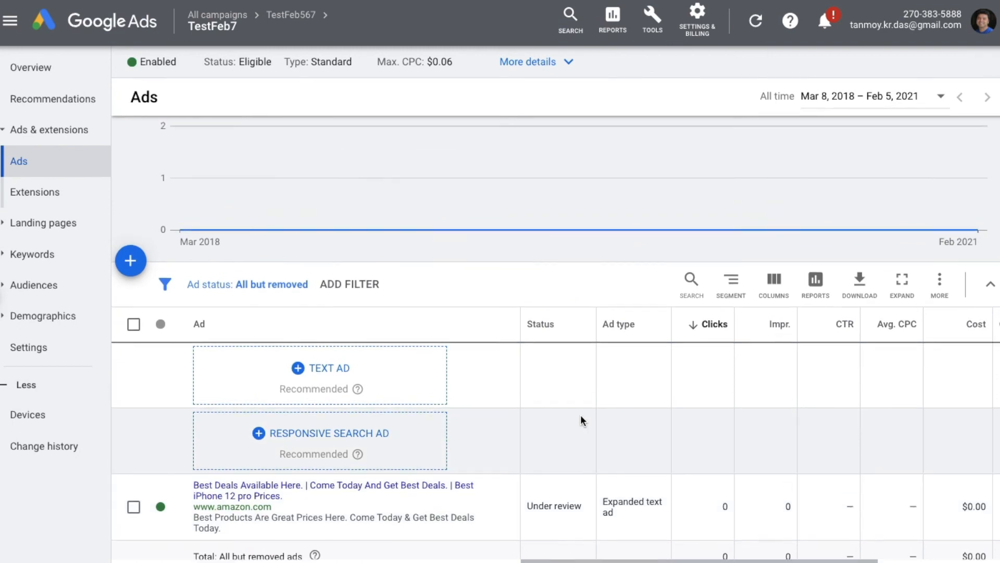
# Review the TestFeb7 ad group's search keywords and negative keywords, returning to the search keywords
pyautogui.click(57, 260)
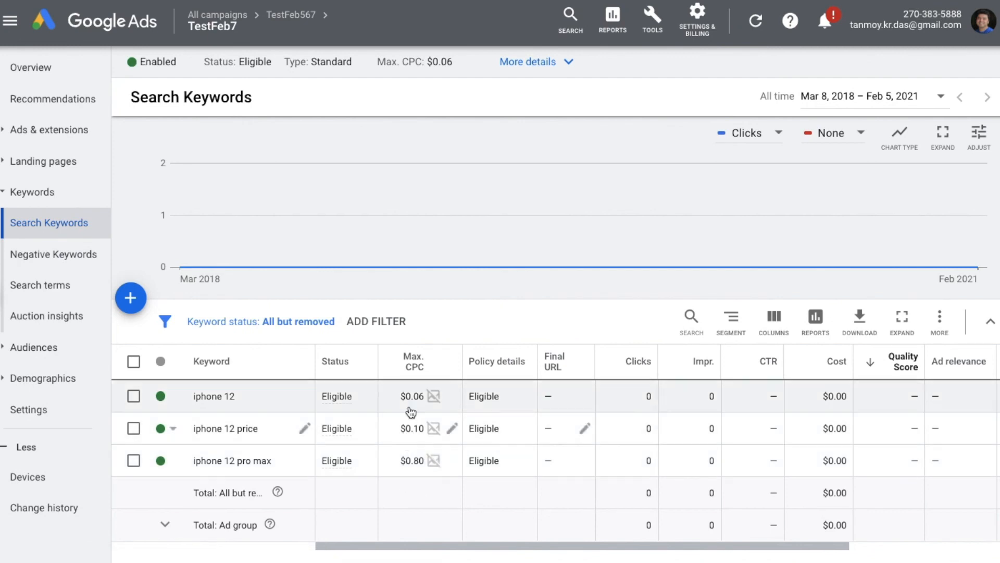
pyautogui.click(50, 259)
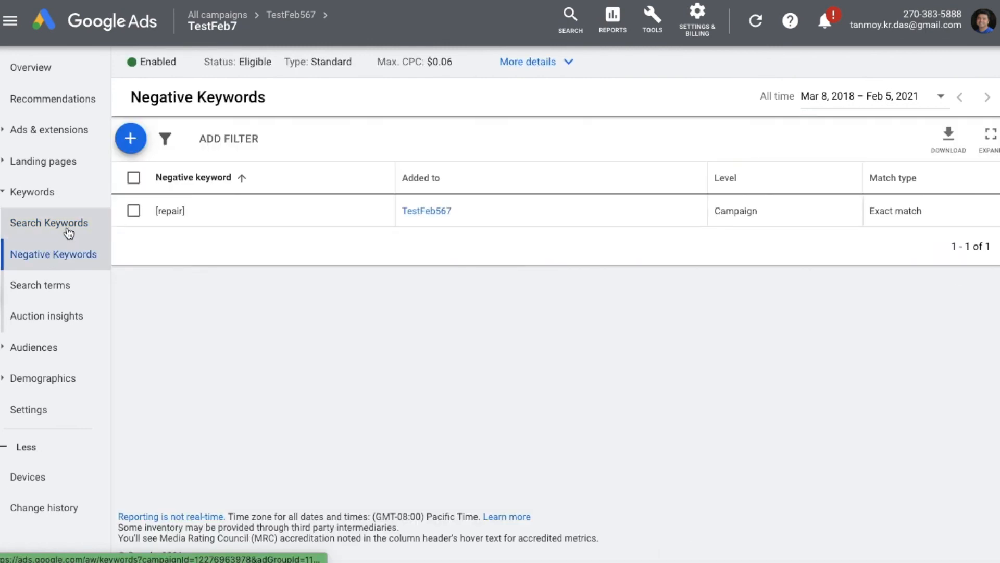
pyautogui.click(67, 231)
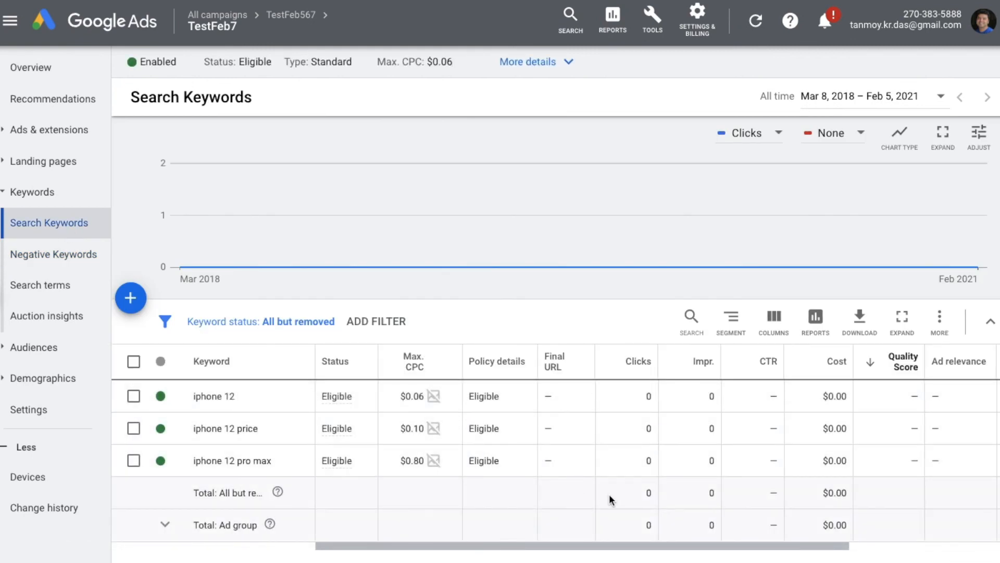